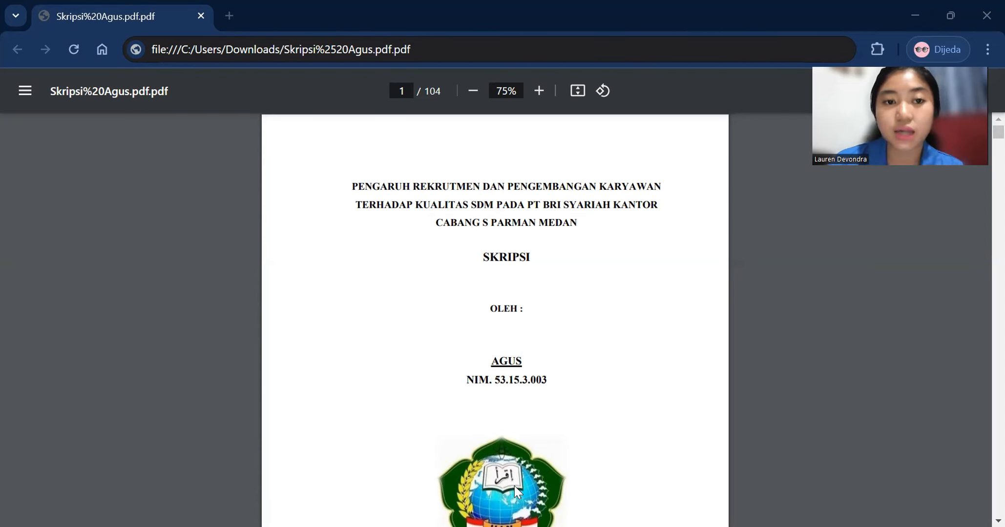
Switch to the SPSS data editor and run a two-tailed Pearson bivariate correlation on X1.1 through X1.6 and Total_X1.
key("alt+Tab")
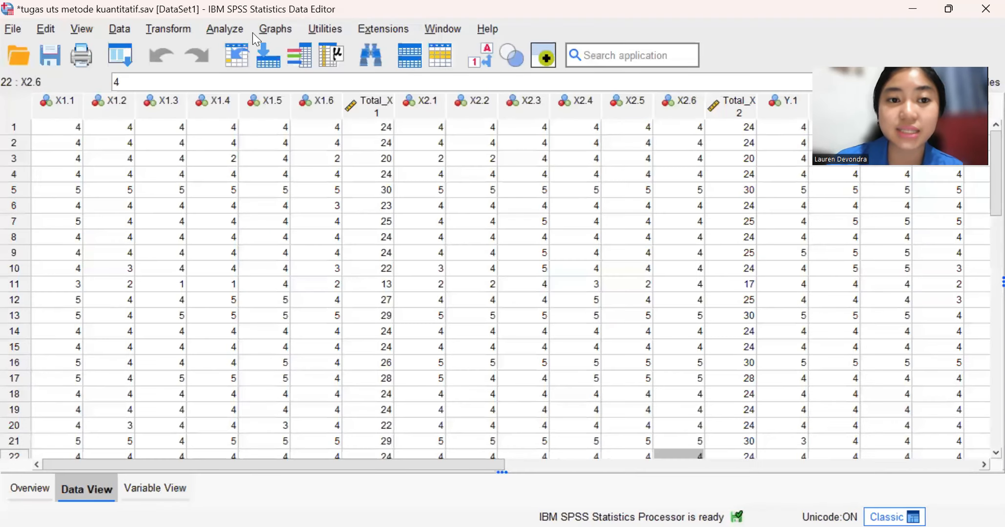
left_click(235, 31)
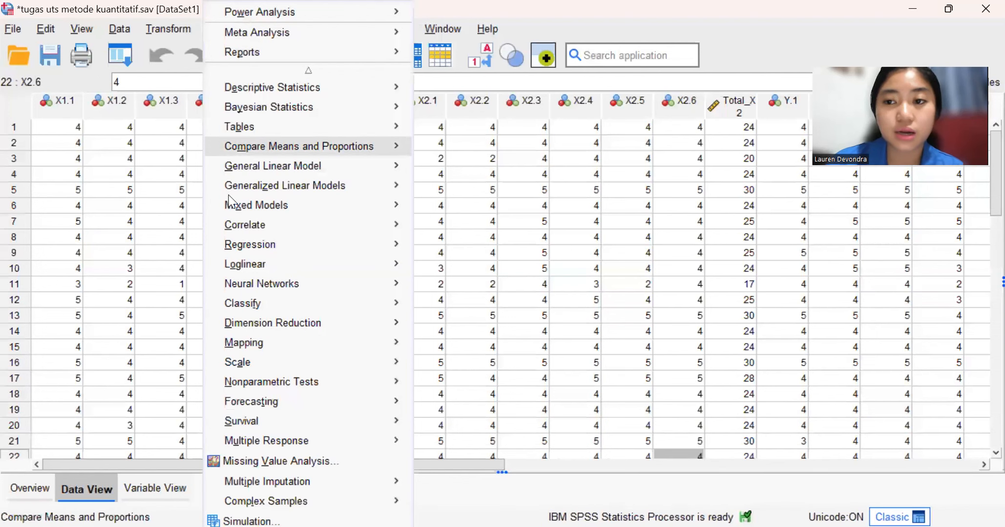
mouse_move(230, 225)
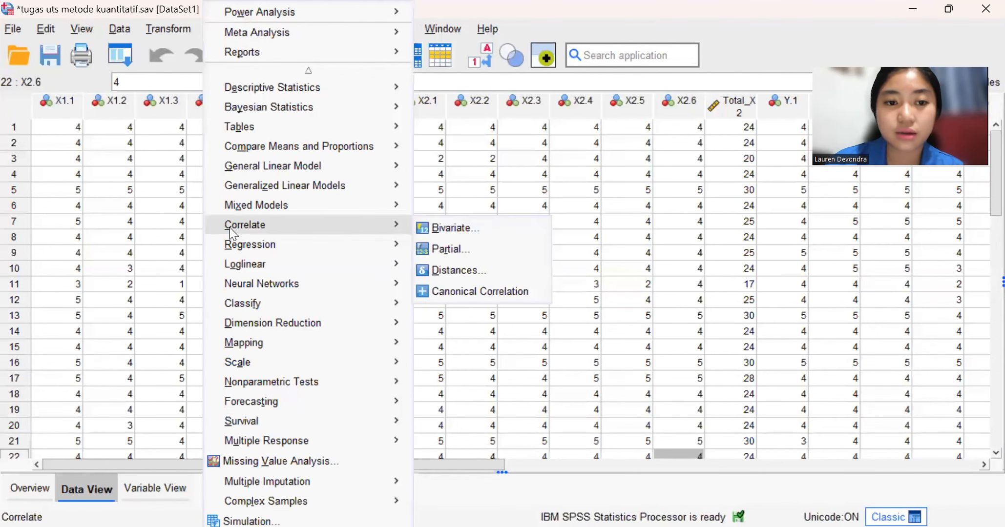
left_click(436, 230)
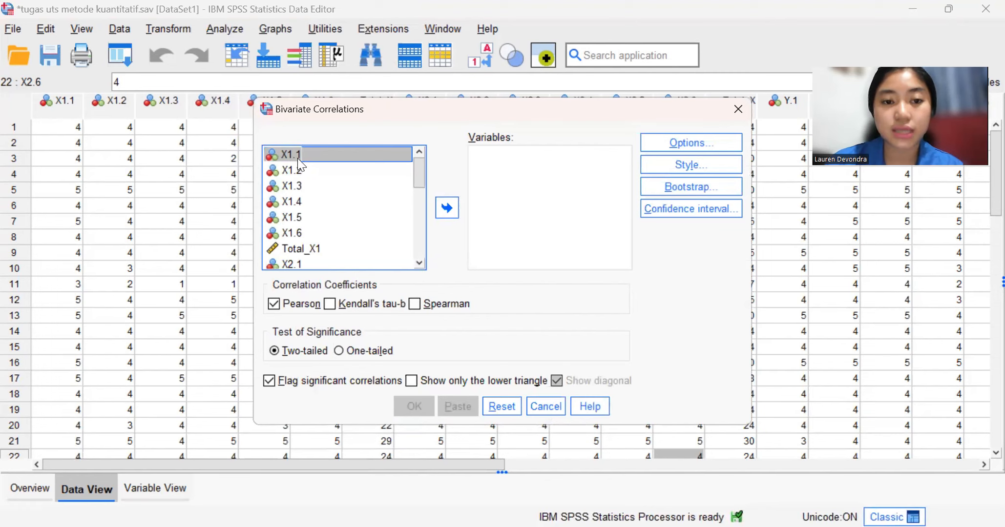
left_click(300, 250, "shift")
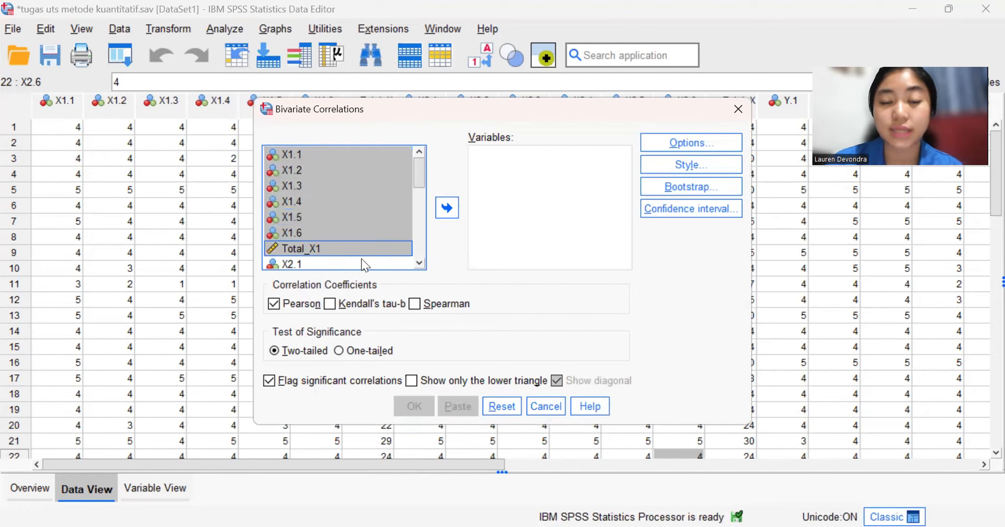
left_click(447, 209)
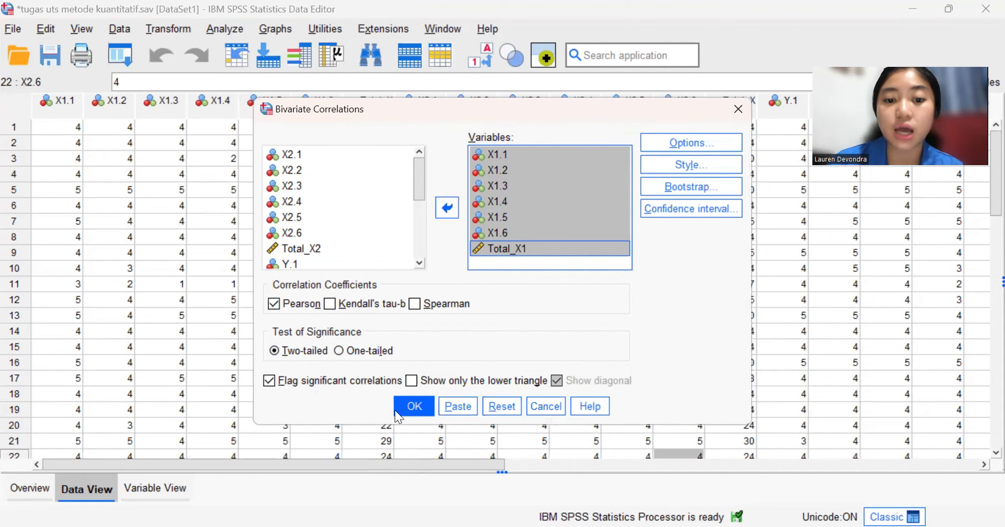
left_click(409, 408)
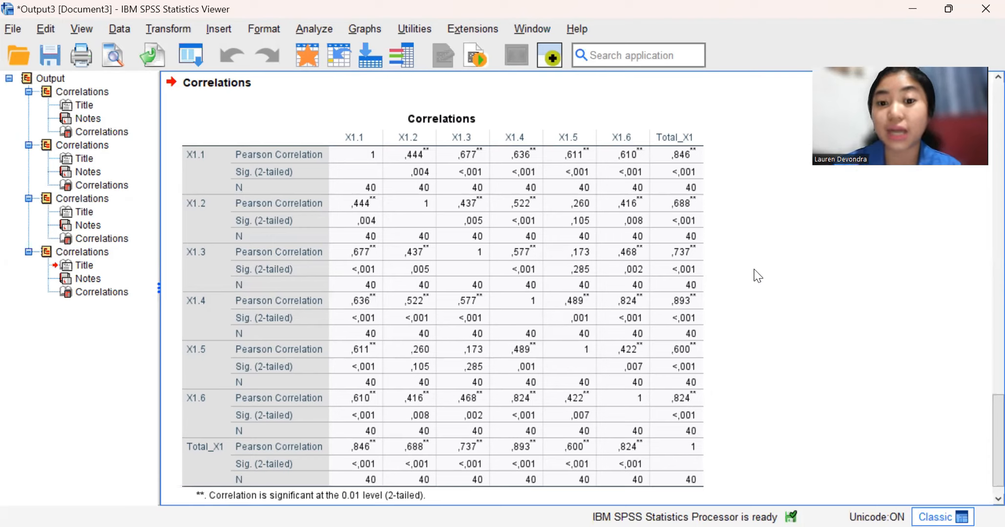
left_click(544, 467)
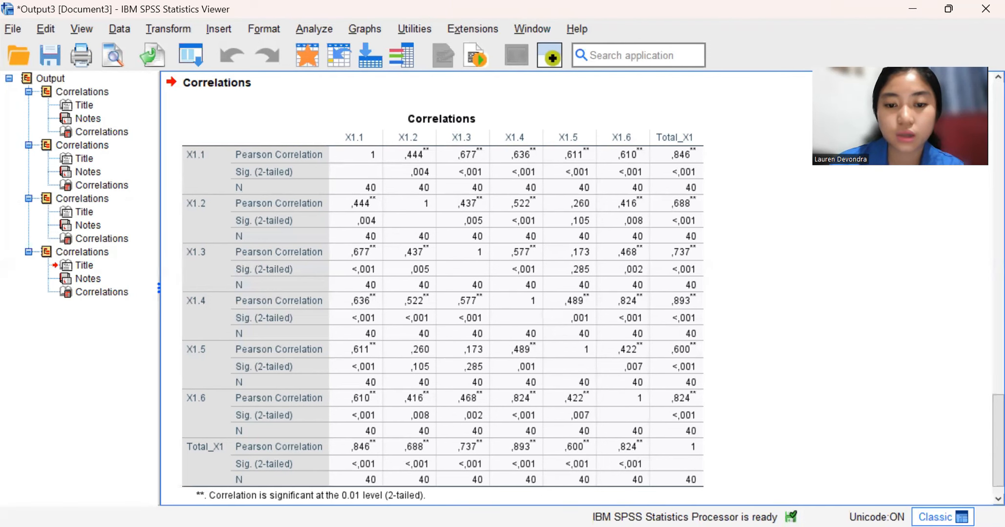
Return to the dataset, reset the bivariate correlation settings and run a Pearson correlation on X2.1 through X2.6 and Total_X2.
key("alt+Tab")
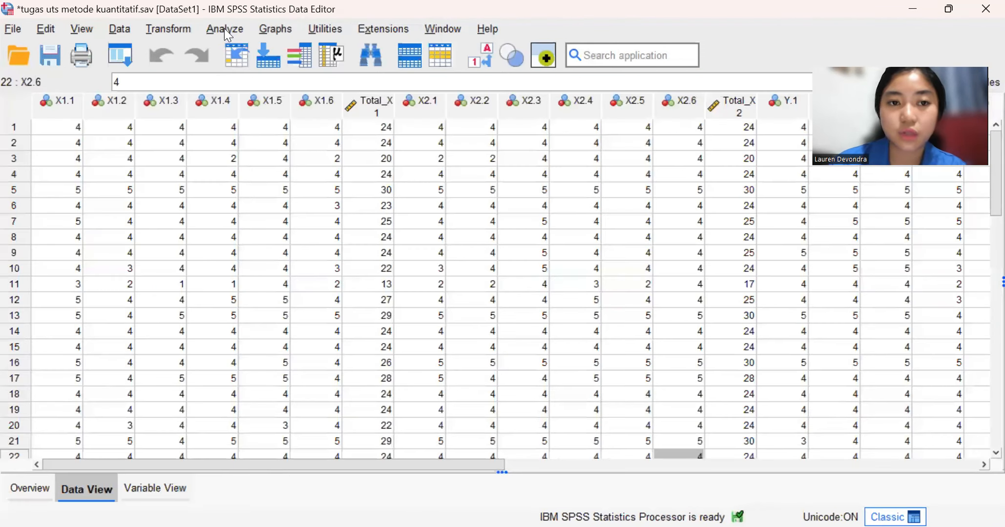
left_click(224, 29)
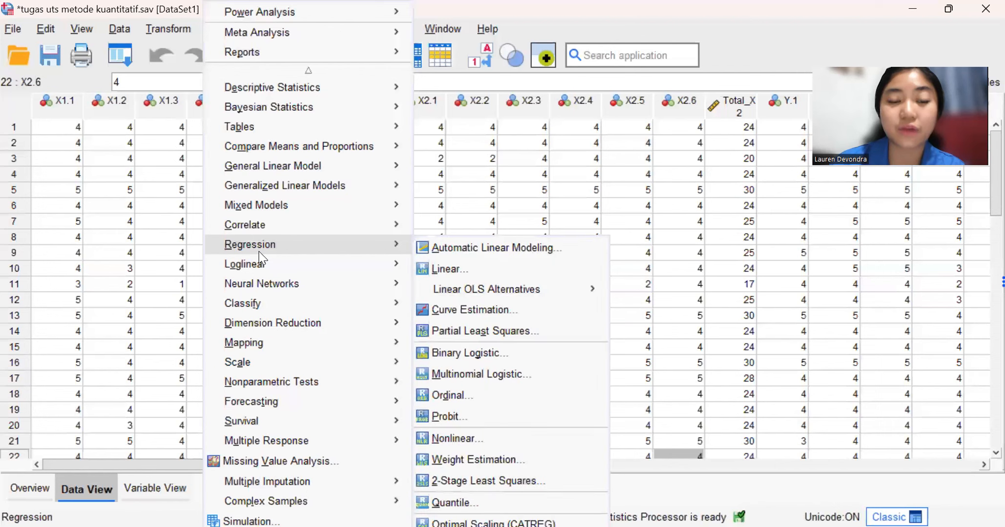
mouse_move(266, 236)
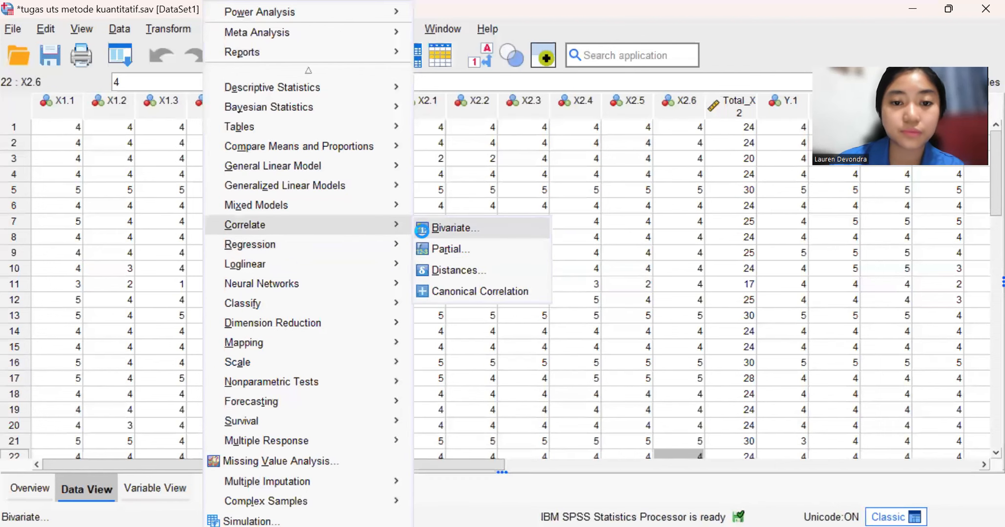
left_click(421, 228)
left_click(501, 407)
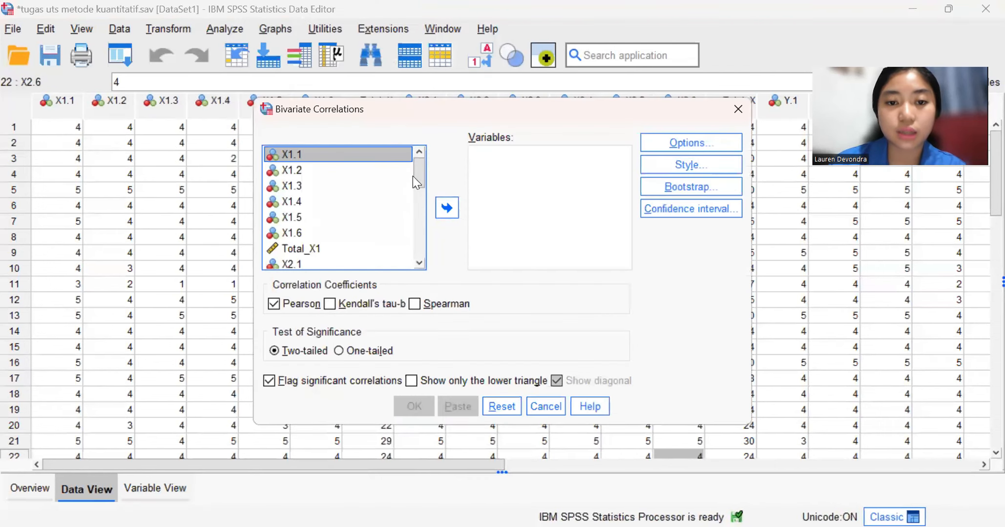
left_click_drag(417, 182, 341, 191)
left_click(311, 173)
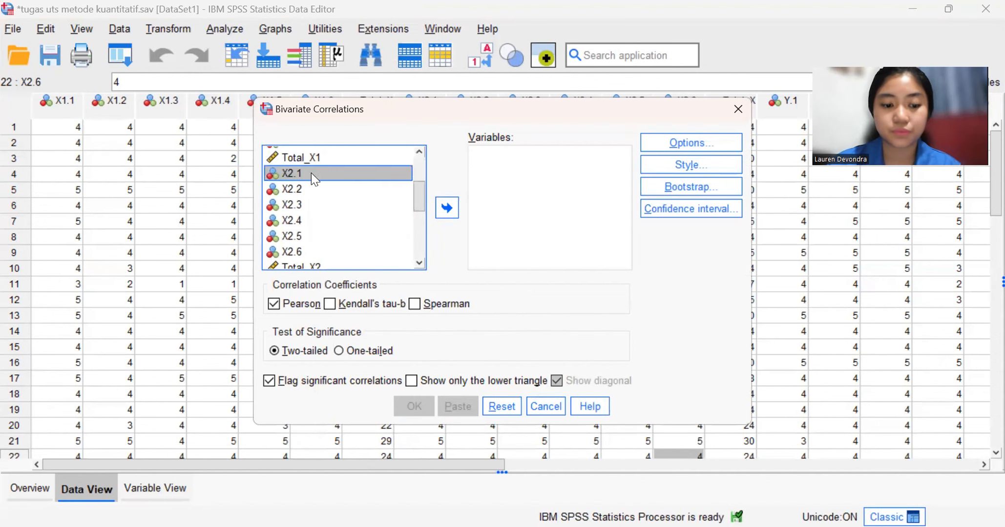
left_click(314, 264, "shift")
left_click(446, 208)
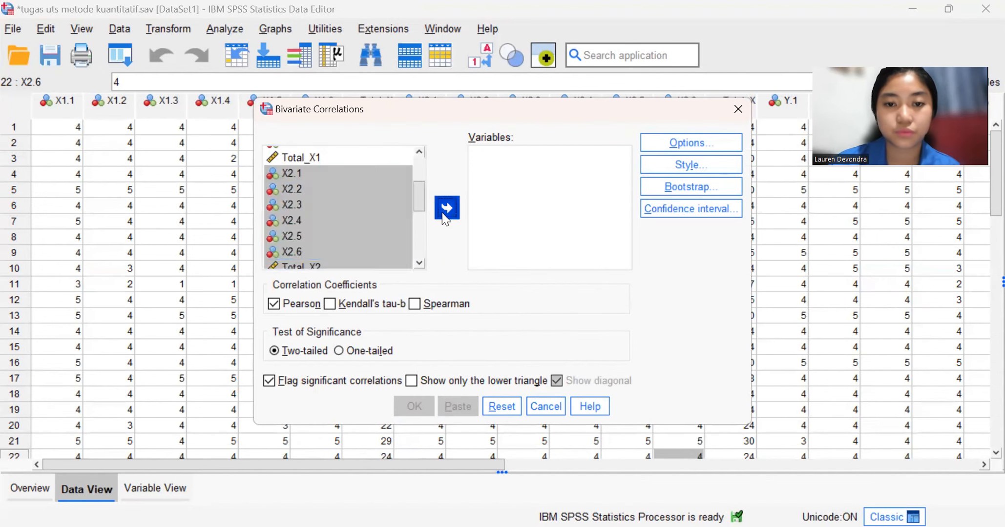
left_click(414, 407)
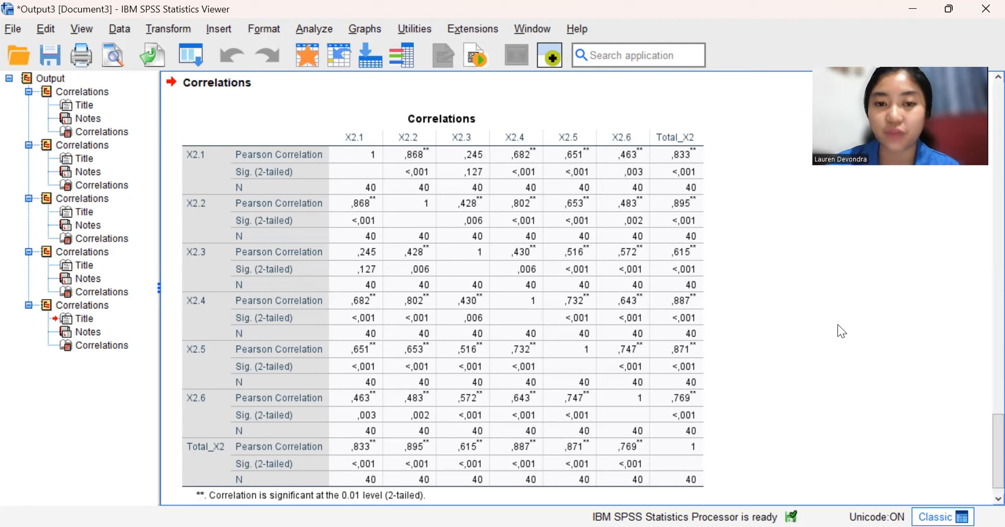
left_click(190, 198)
left_click(507, 503)
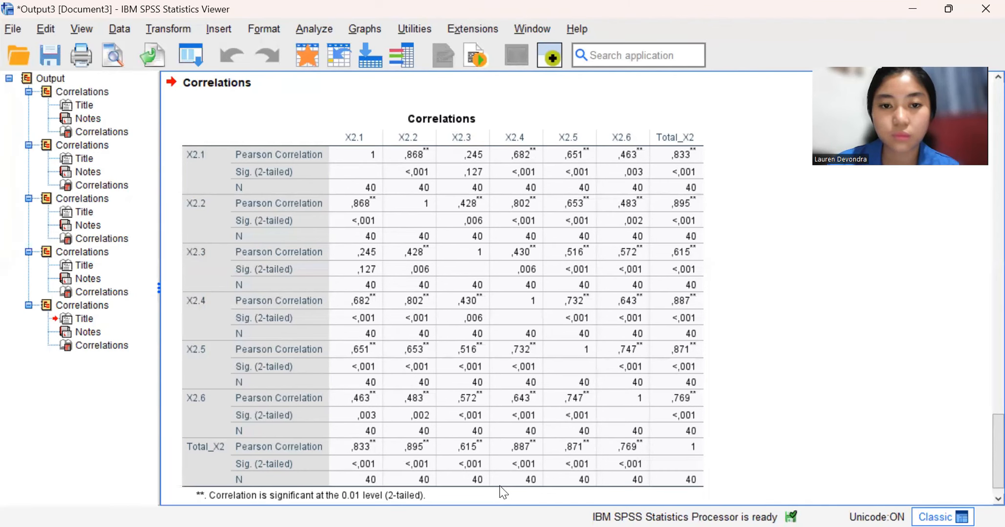
Return to the dataset, reset the bivariate correlation settings and run a Pearson correlation on Y.1 through Y.8 and Total_Y.
key("alt+Tab")
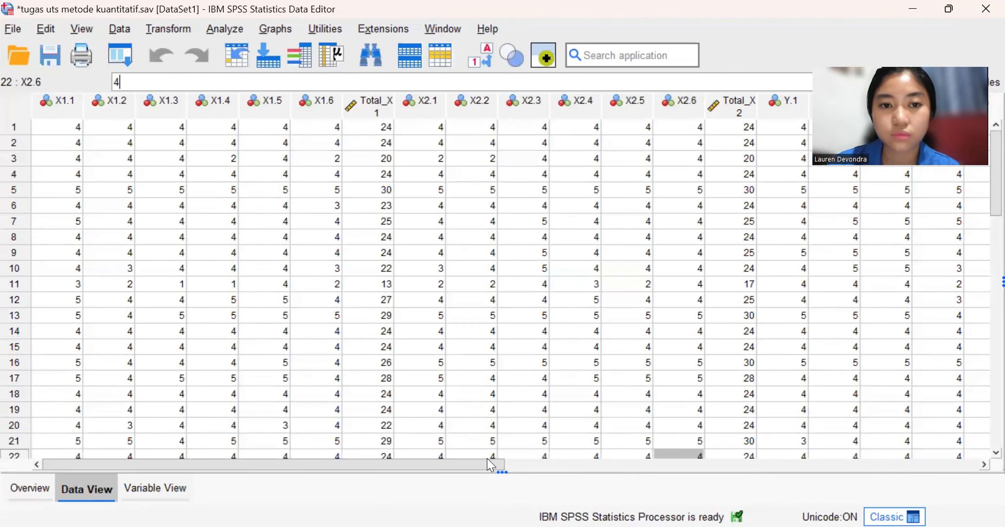
left_click(216, 31)
left_click(442, 226)
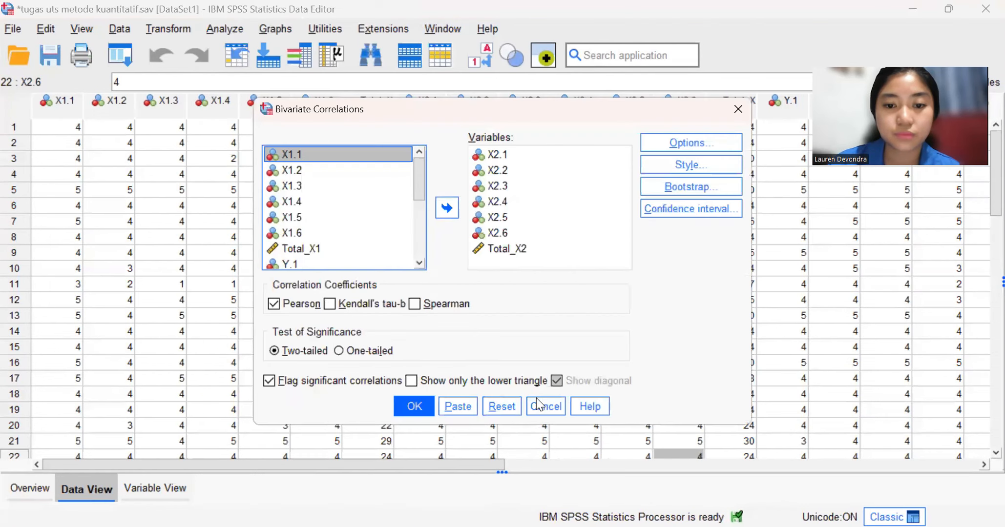
left_click(501, 407)
scroll(414, 217, "down", 4)
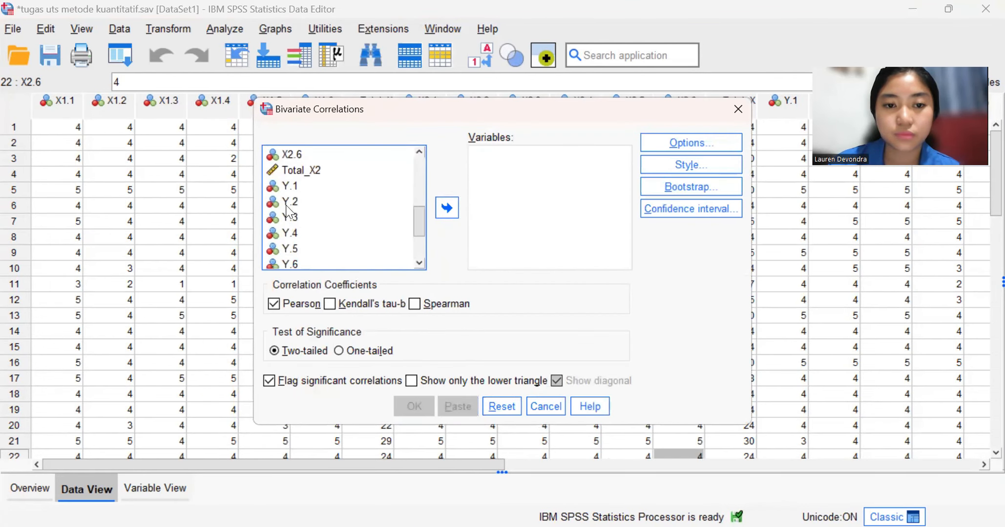
left_click(282, 189)
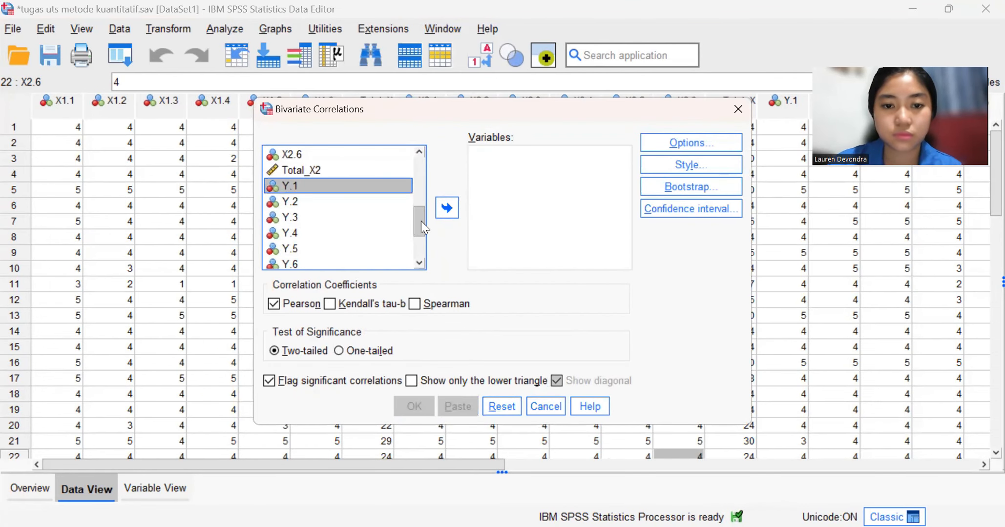
scroll(421, 221, "down", 2)
left_click(325, 253, "shift")
left_click(446, 214)
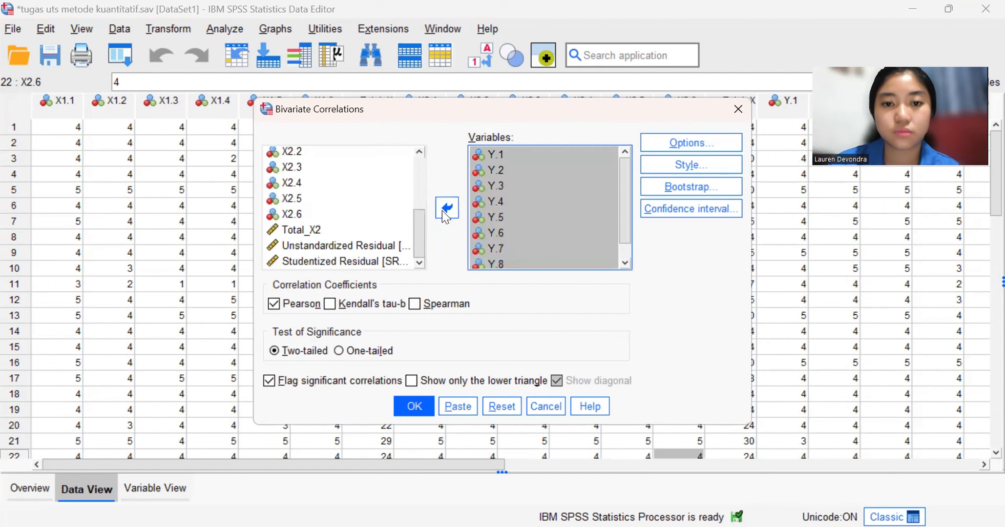
left_click(414, 408)
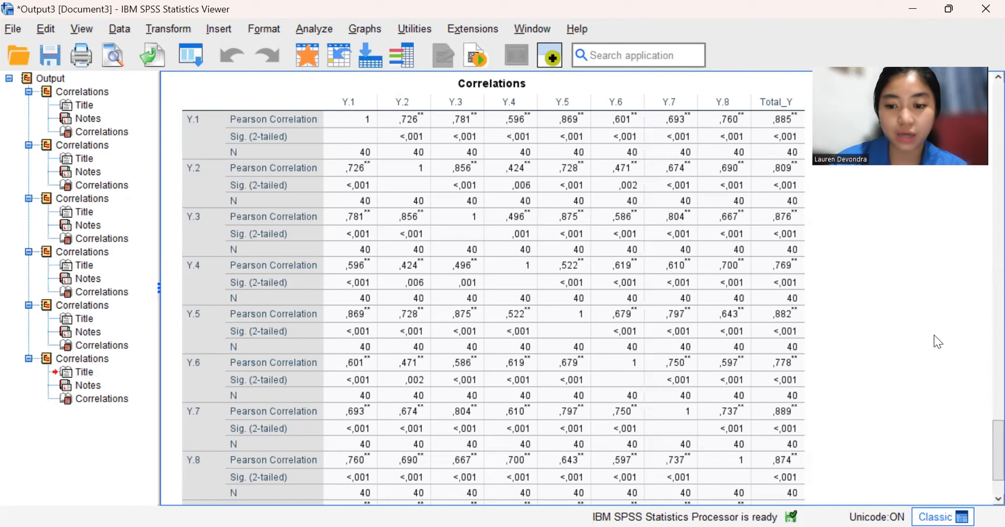
scroll(938, 342, "down", 2)
scroll(938, 344, "up", 2)
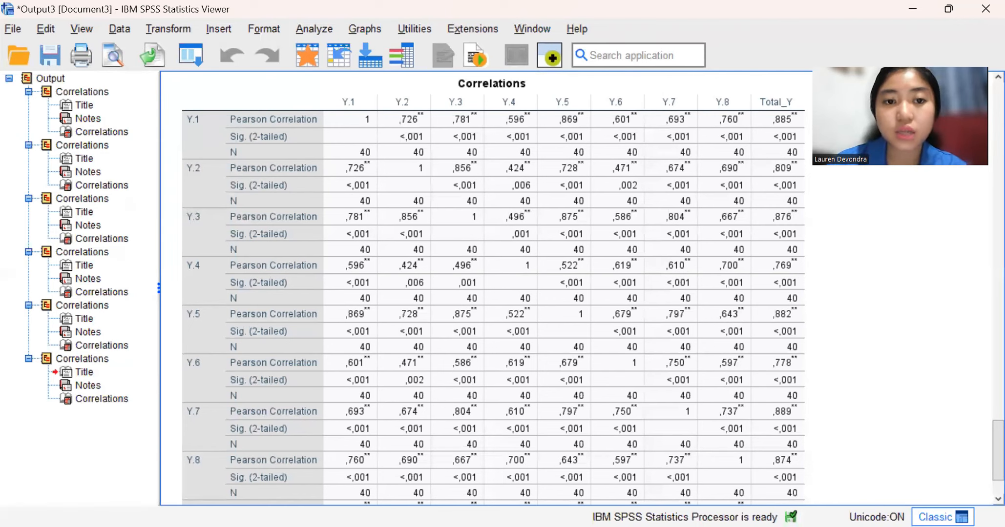
Return to the dataset and run a reliability analysis with the Alpha model on items X1.1 through X1.6, excluding Total_X1.
key("alt+Tab")
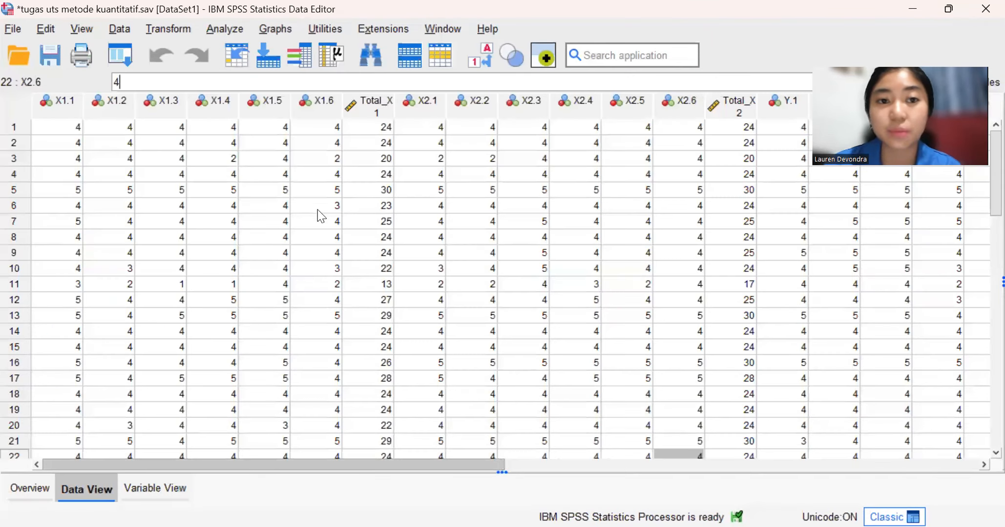
left_click(225, 29)
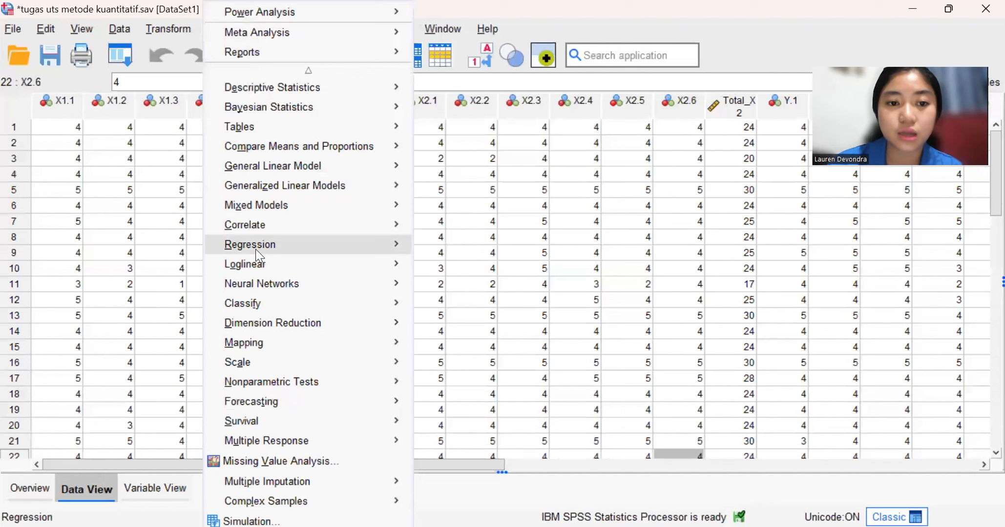
mouse_move(255, 249)
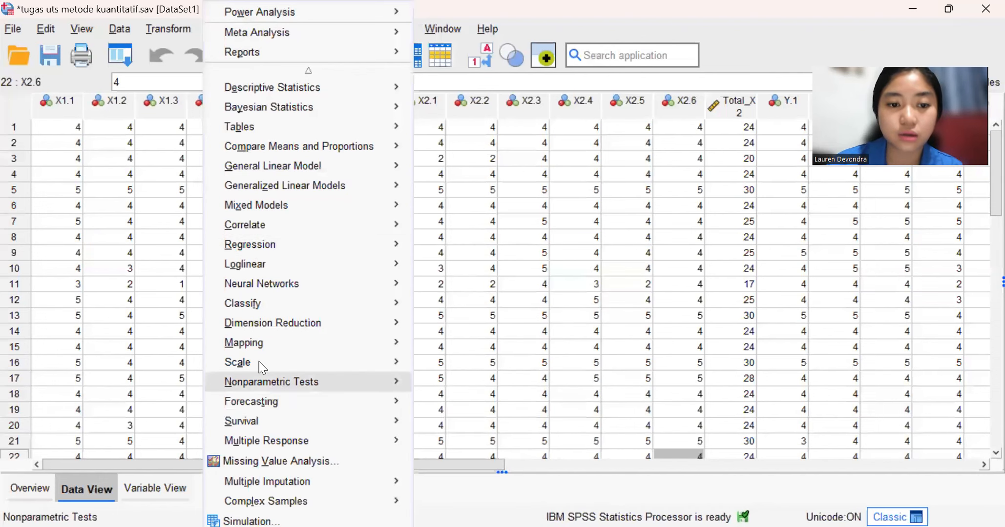
mouse_move(260, 361)
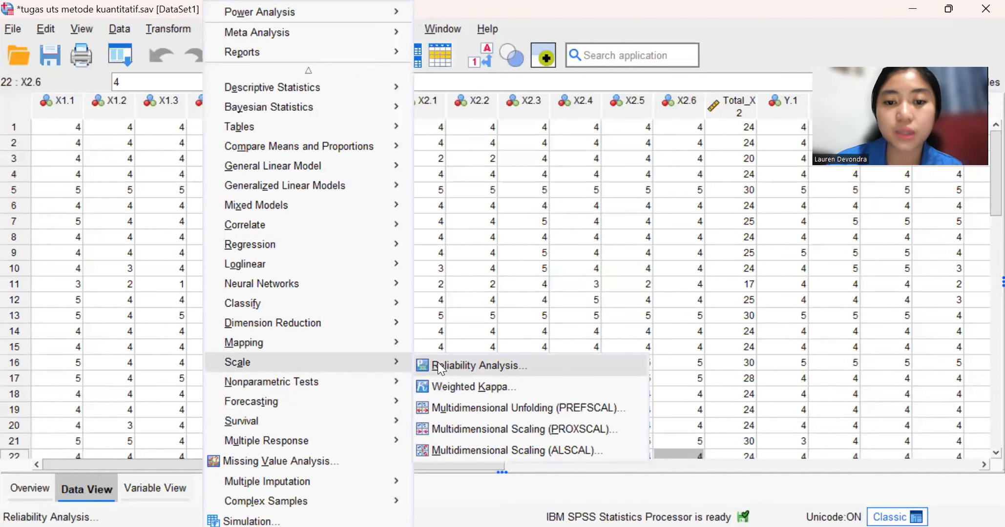
left_click(437, 363)
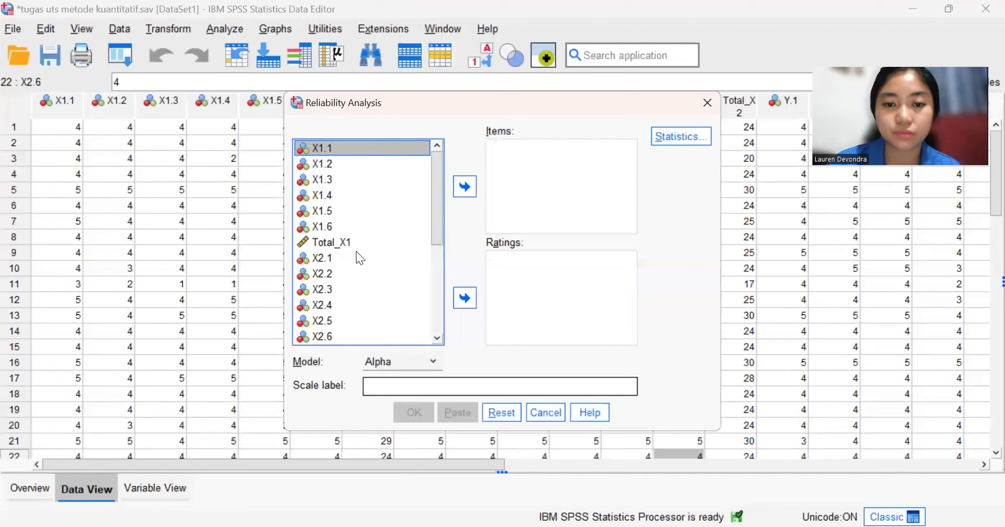
left_click(323, 228, "shift")
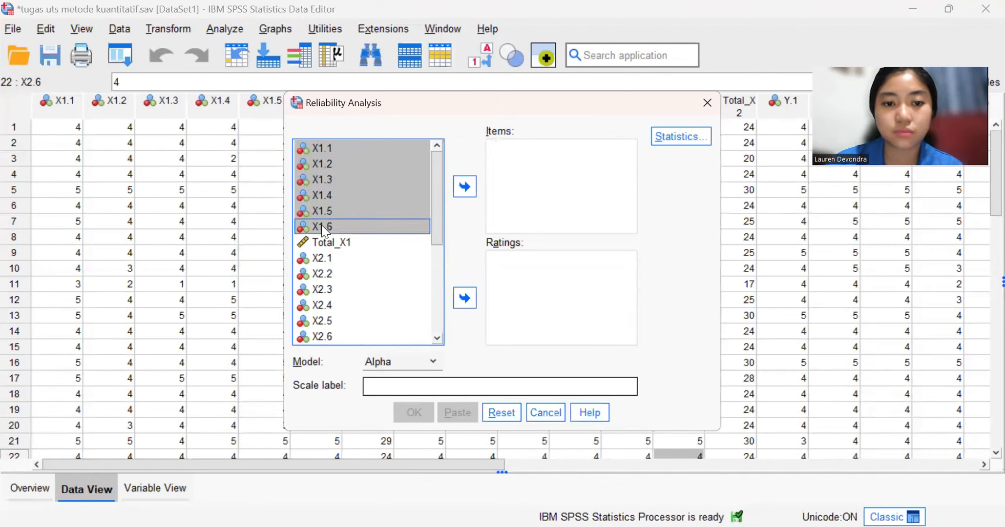
left_click(463, 190)
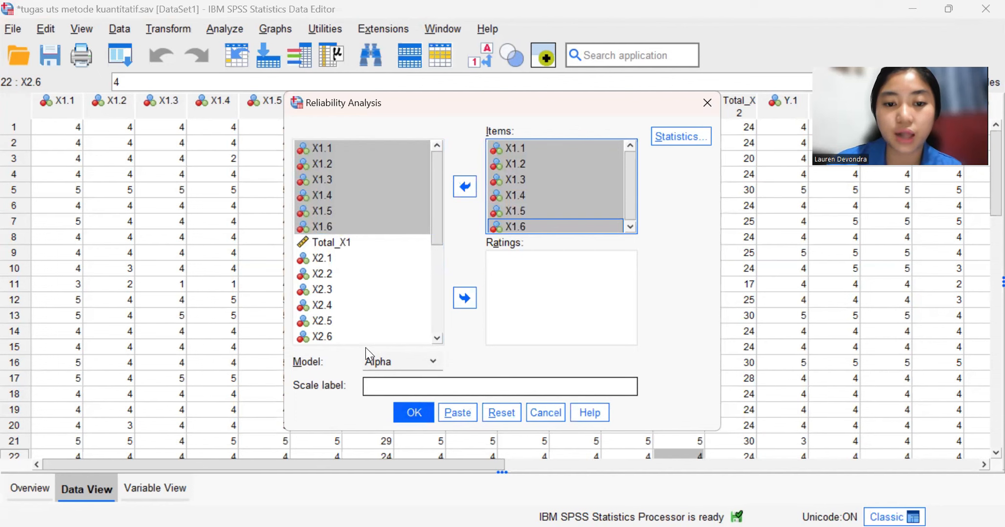
left_click(413, 418)
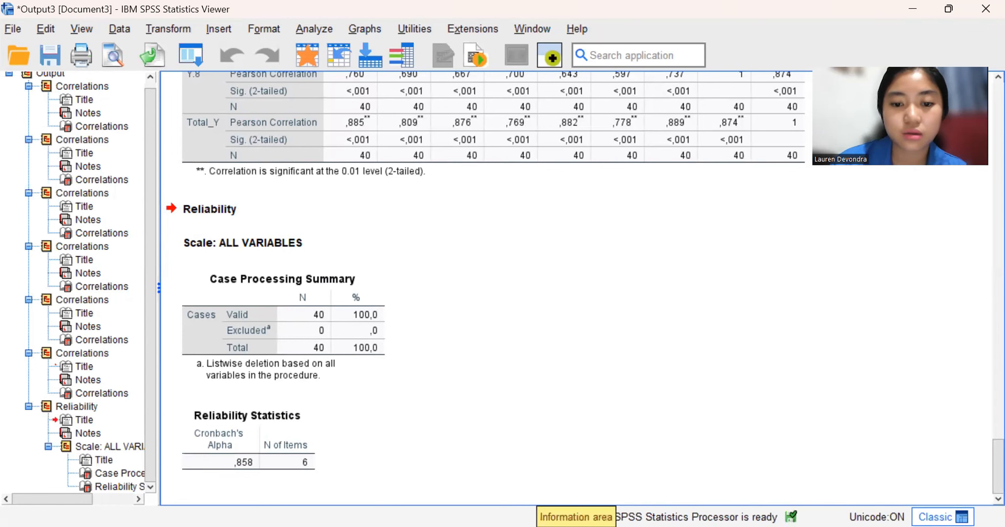
Return to the dataset and run a reliability analysis with the Alpha model on items X2.1 through X2.6, excluding Total_X2.
key("alt+Tab")
left_click(224, 30)
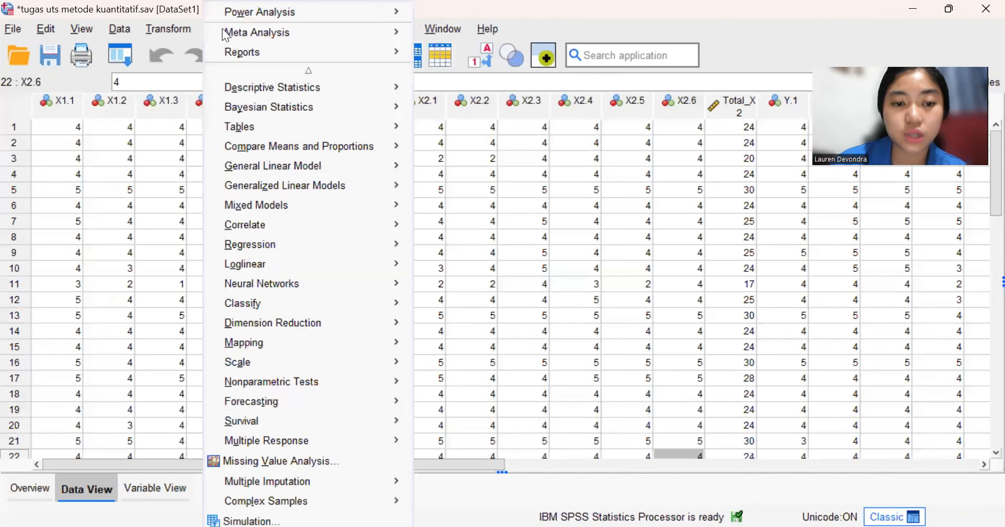
mouse_move(253, 363)
left_click(434, 370)
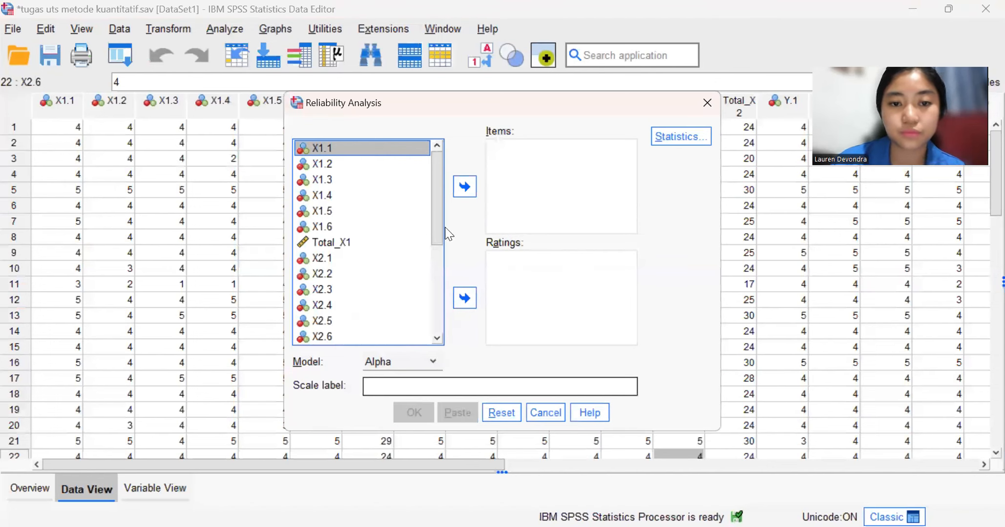
scroll(370, 263, "down", 1)
left_click(333, 210)
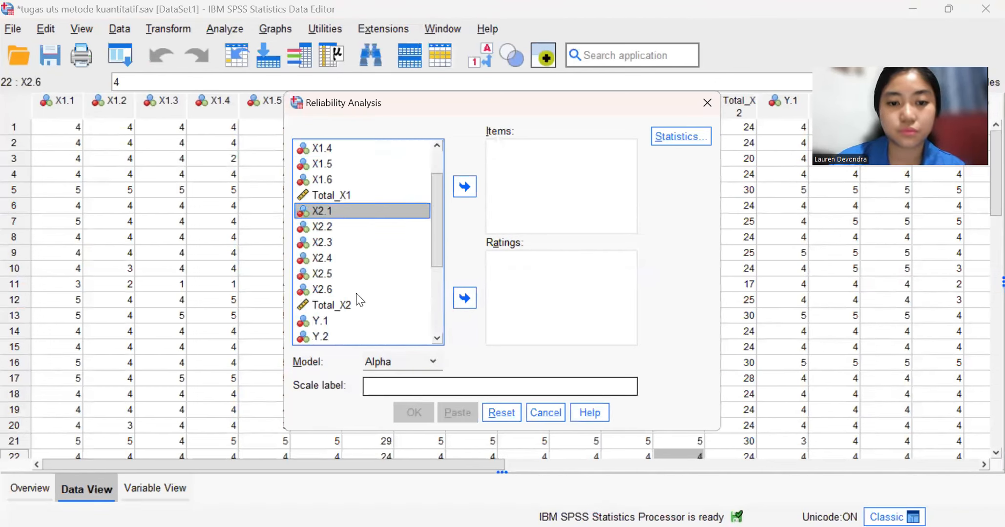
left_click(333, 291, "shift")
left_click(464, 186)
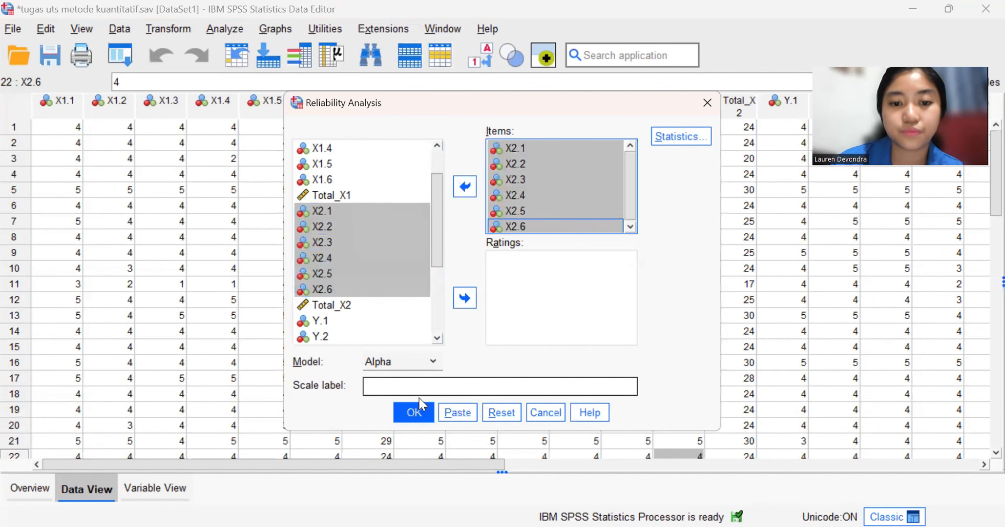
left_click(415, 414)
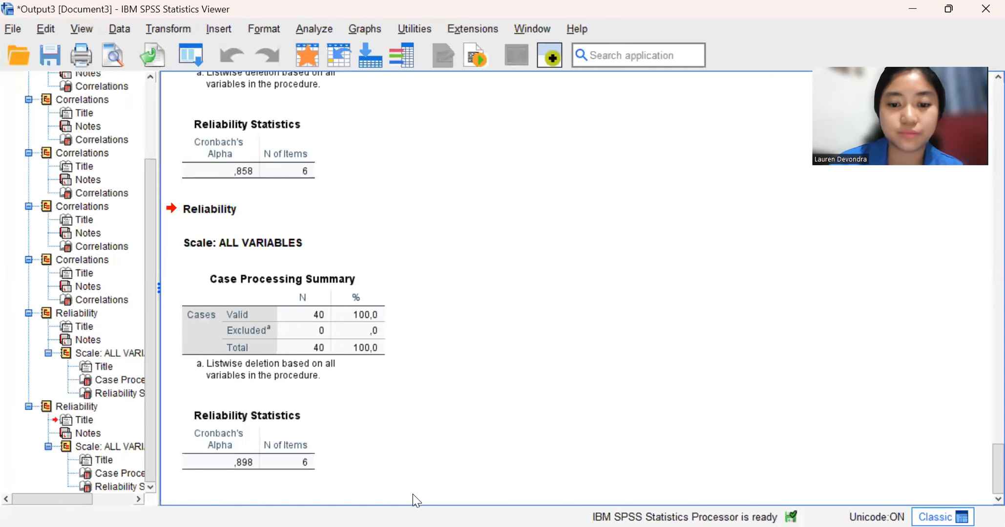
Return to the dataset and run a reliability analysis with the Alpha model on items Y.1 through Y.8, excluding Total_Y.
left_click(307, 55)
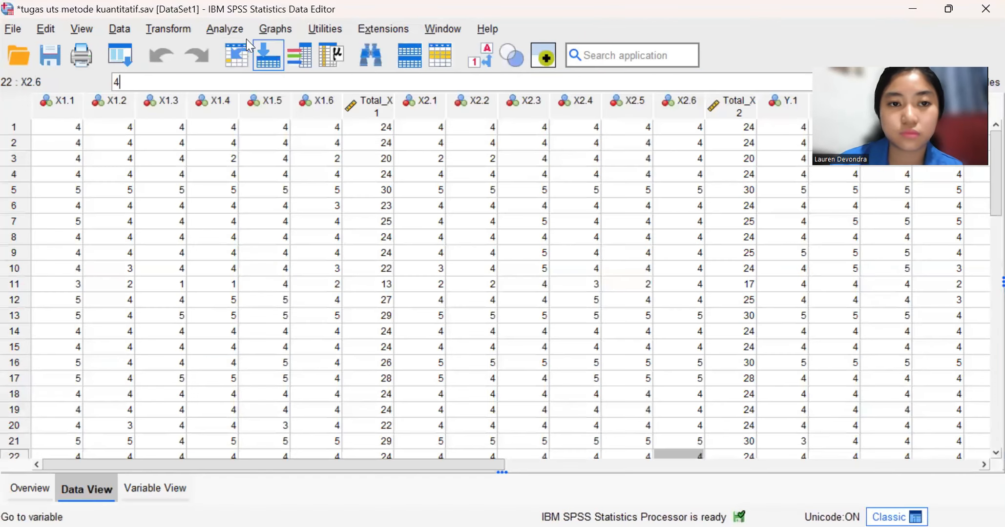
left_click(239, 34)
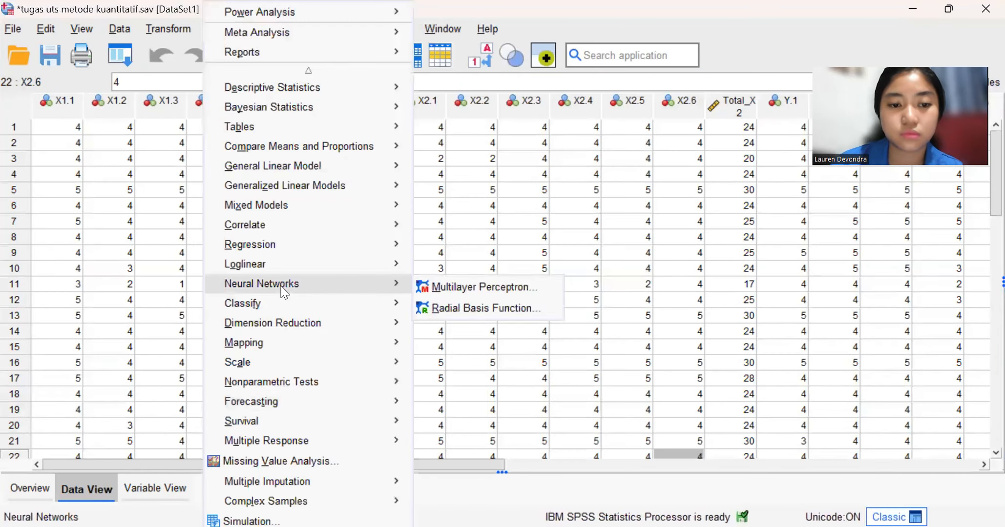
mouse_move(443, 370)
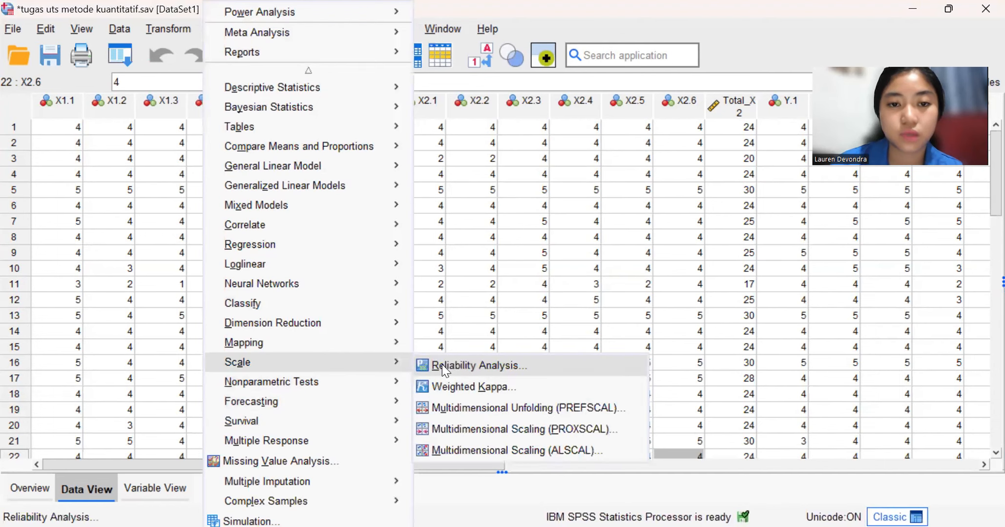
left_click(508, 372)
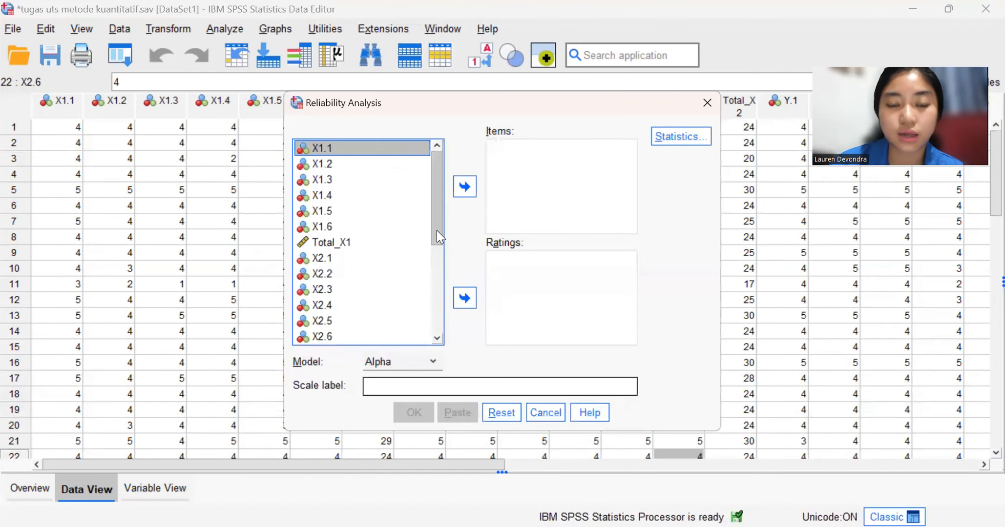
left_click_drag(436, 231, 435, 322)
left_click(330, 184)
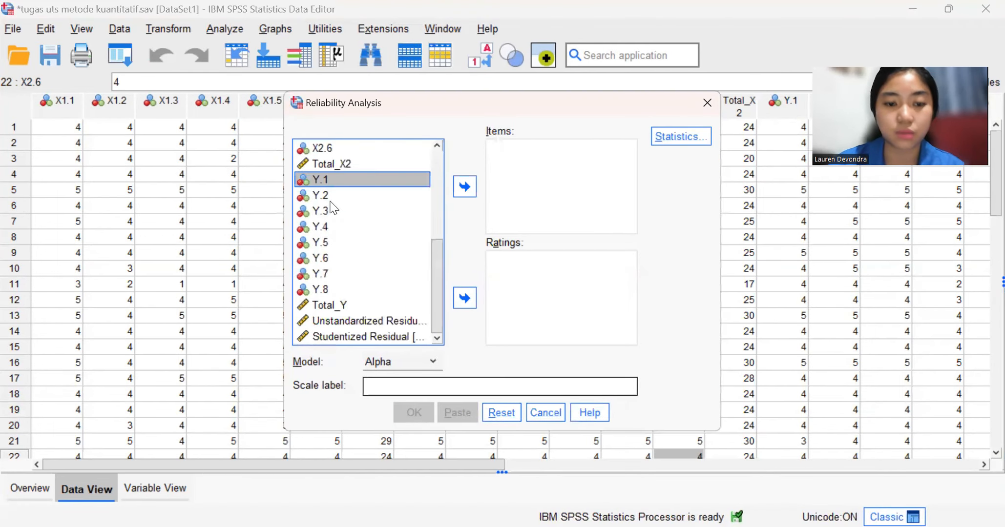
left_click(319, 289, "shift")
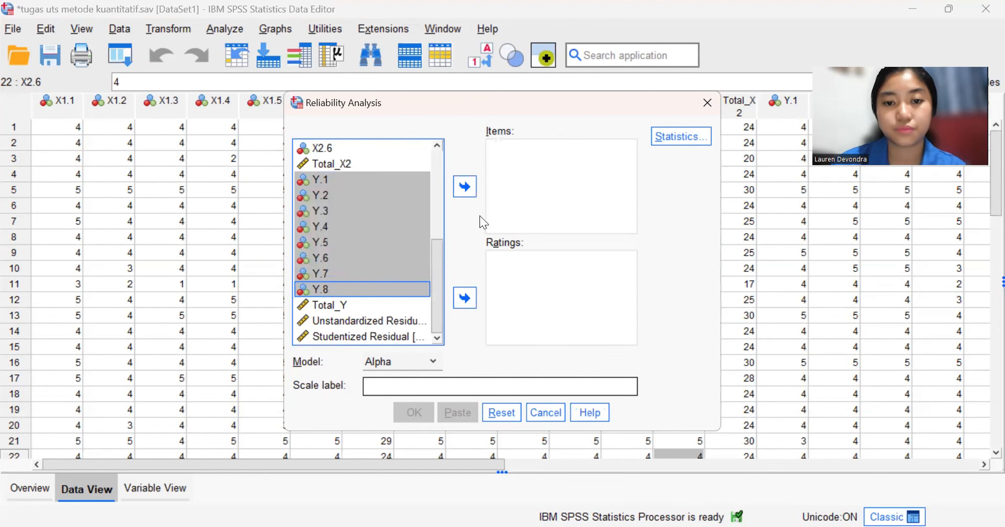
left_click(464, 187)
left_click(414, 413)
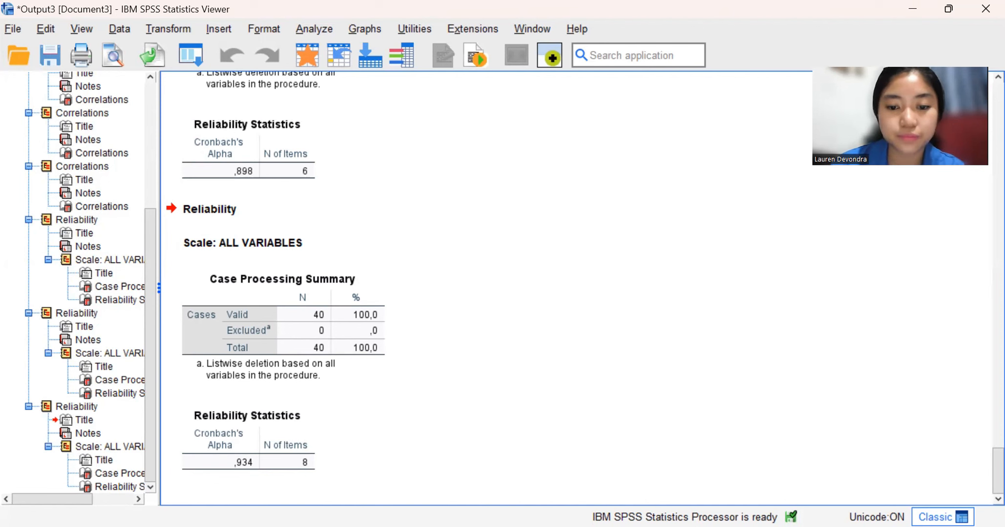
Return to the dataset, reset the linear regression settings and add Total_X1 and Total_X2 as the independent variables.
left_click(452, 469)
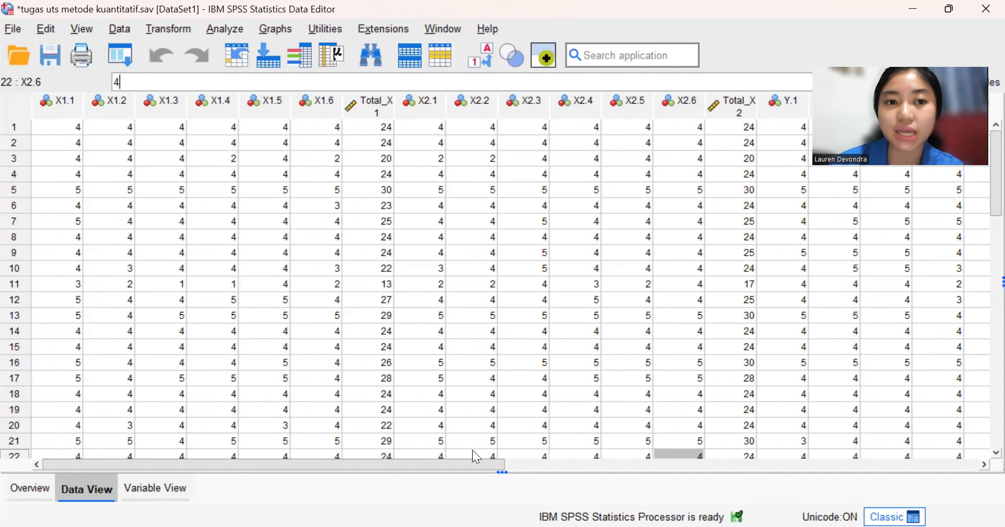
left_click(224, 29)
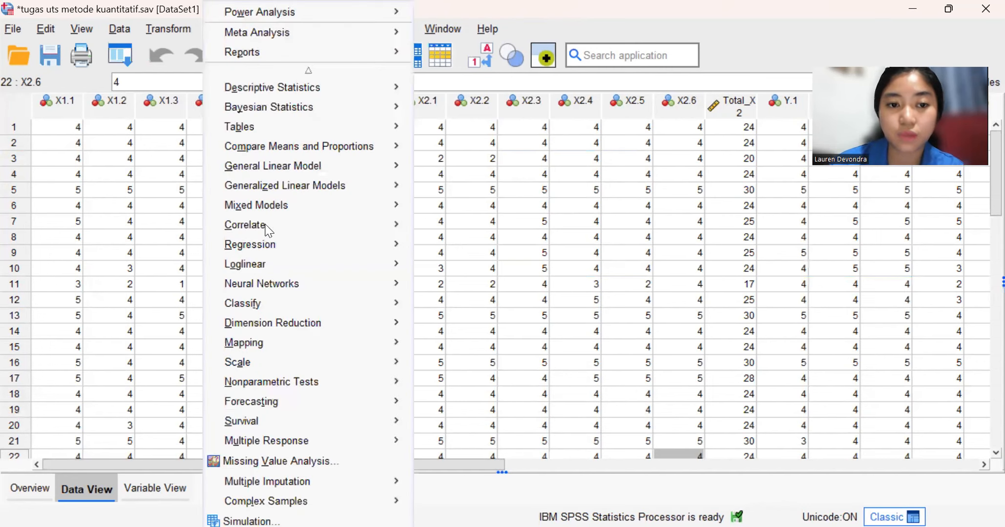
mouse_move(354, 245)
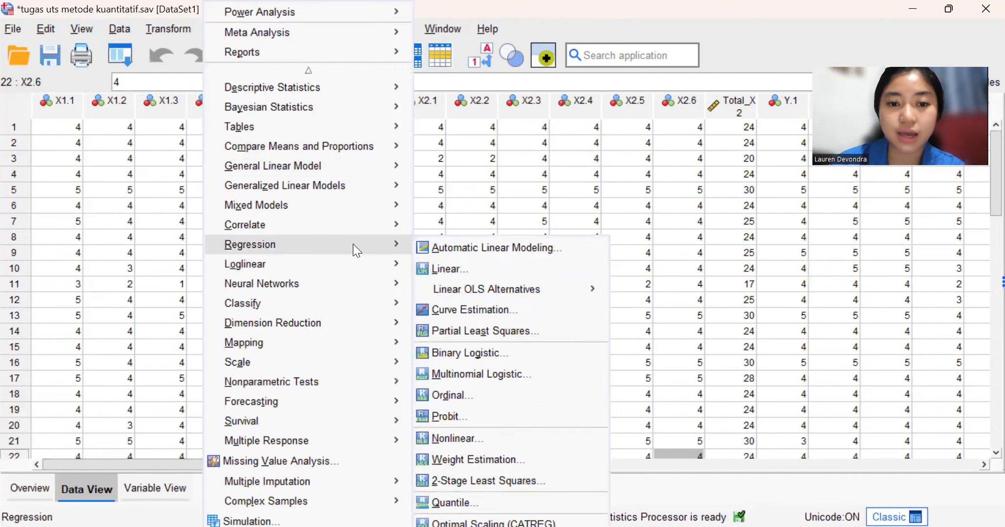
left_click(435, 269)
left_click(502, 422)
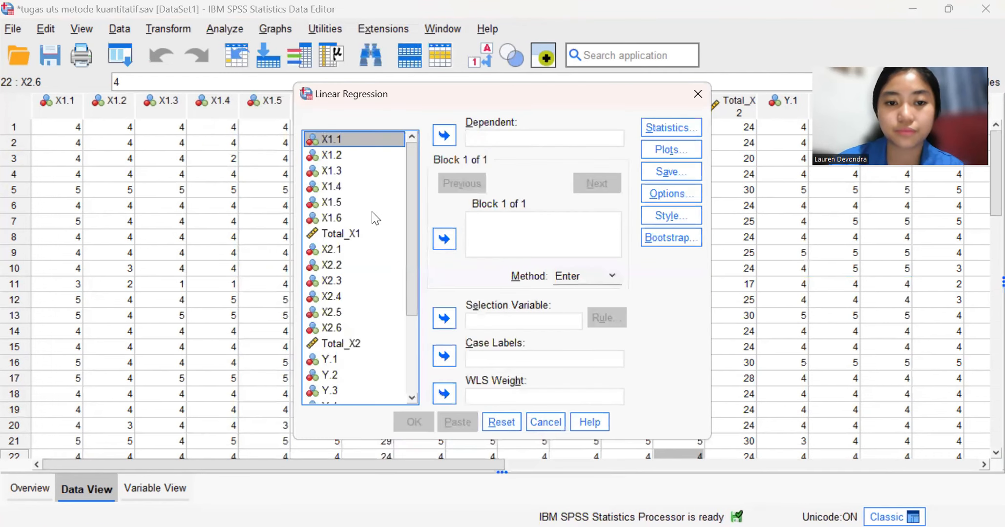
left_click(355, 234, "shift")
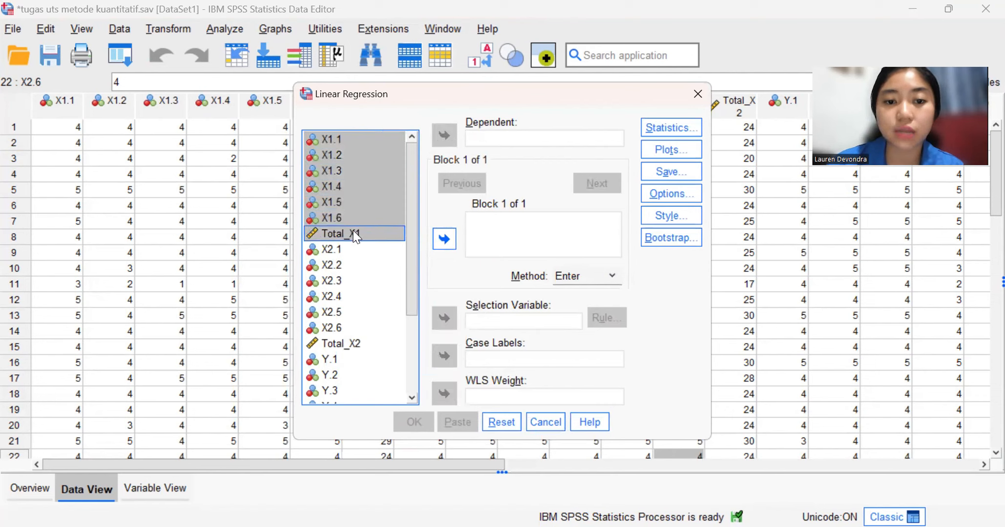
left_click(357, 233)
left_click(444, 239)
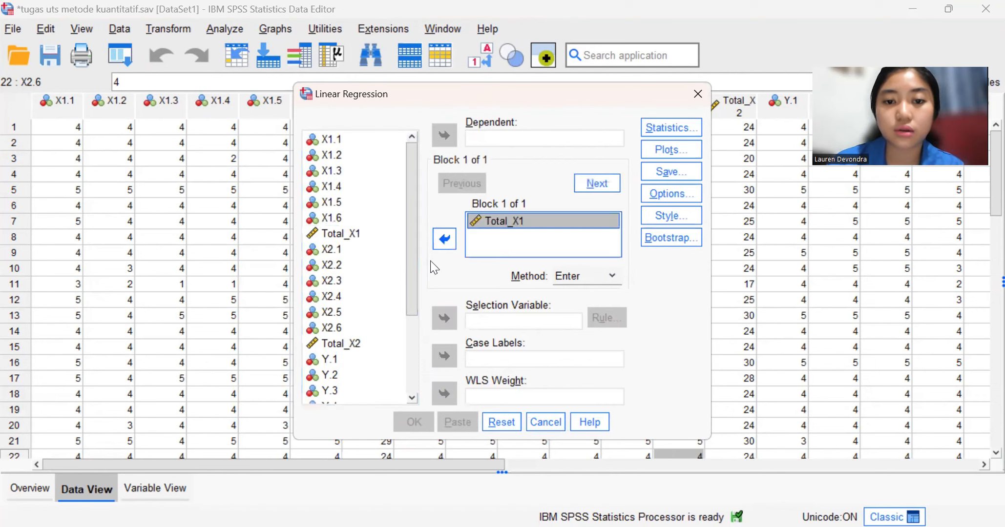
left_click(341, 344)
left_click(445, 242)
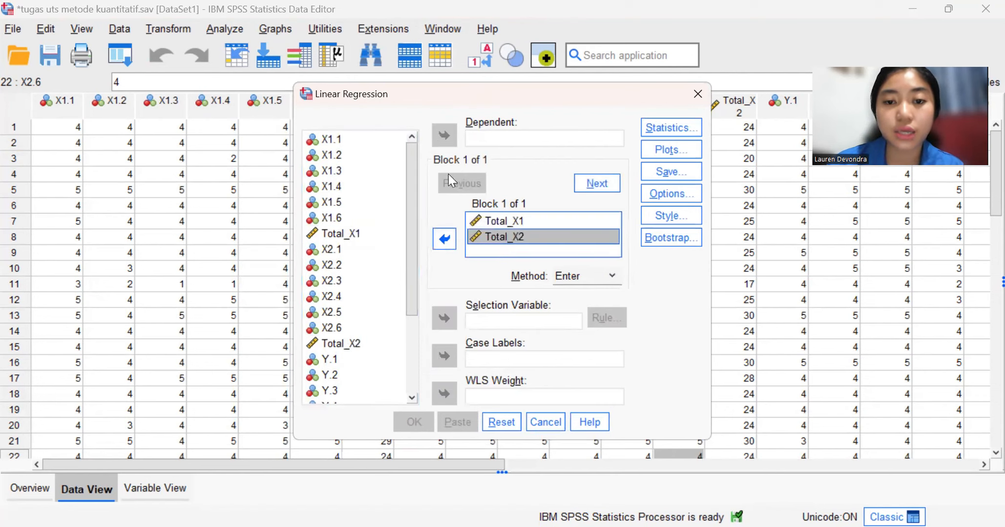
Set Total_Y as the dependent variable and include collinearity diagnostics in the regression statistics.
scroll(399, 259, "down", 3)
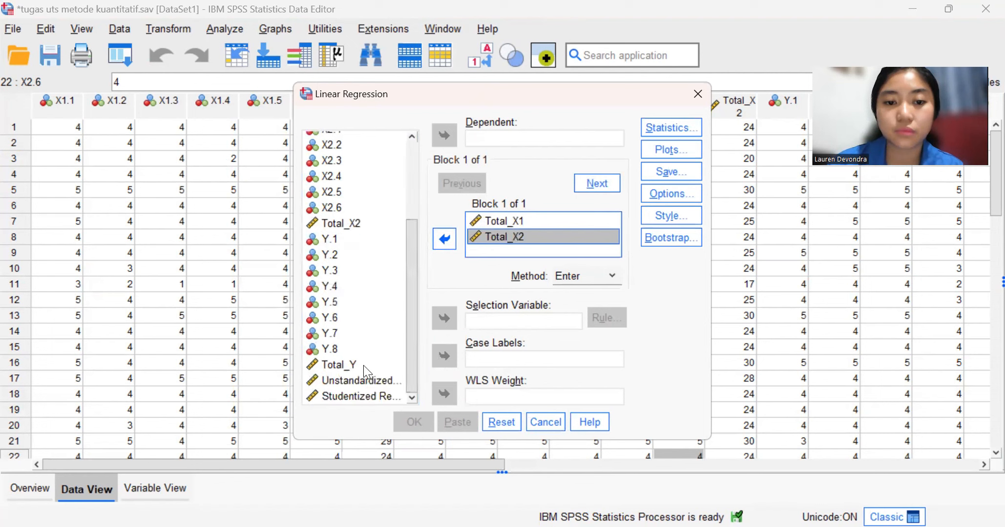
left_click(364, 365)
left_click(445, 136)
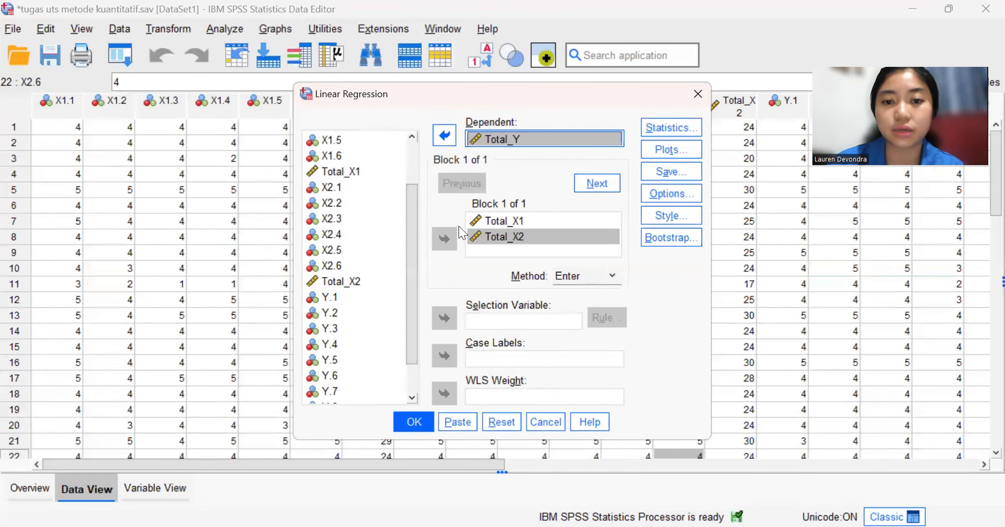
left_click(652, 129)
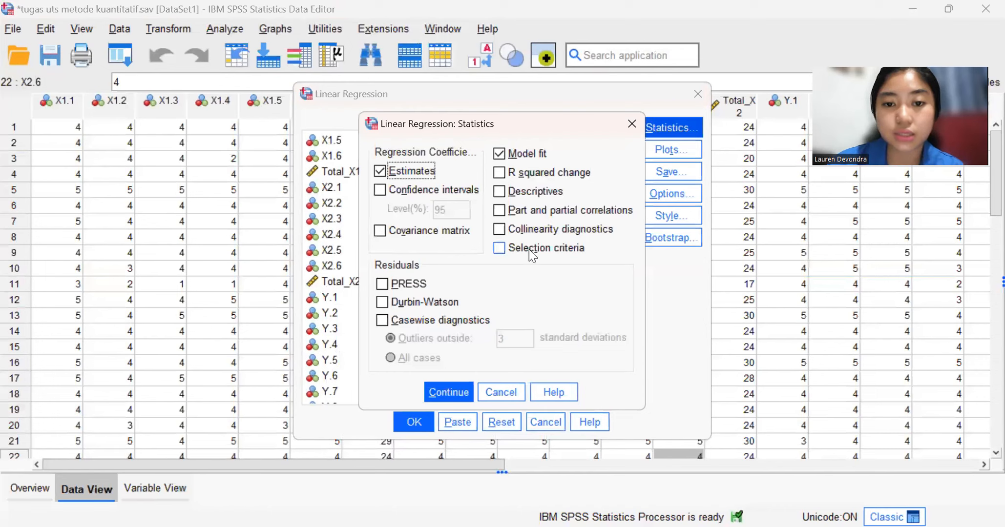
left_click(506, 232)
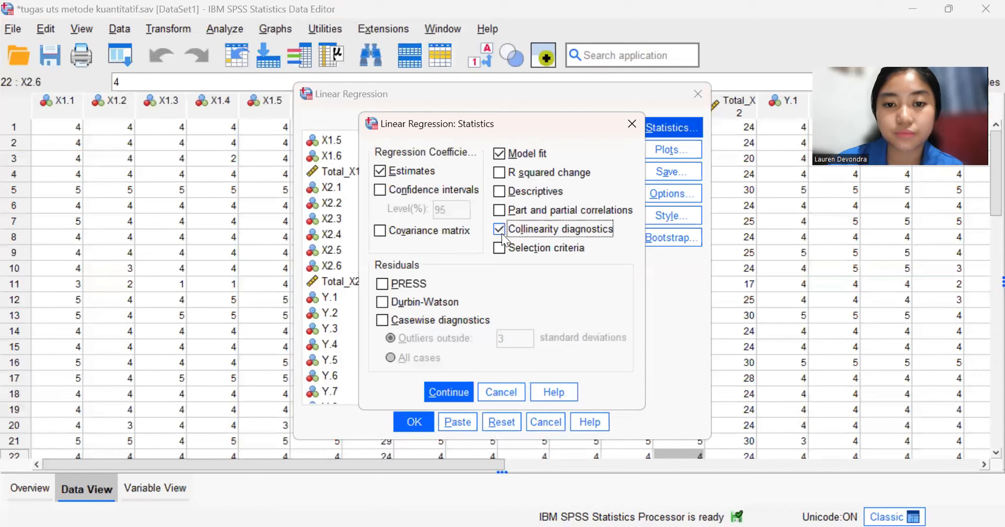
left_click(448, 393)
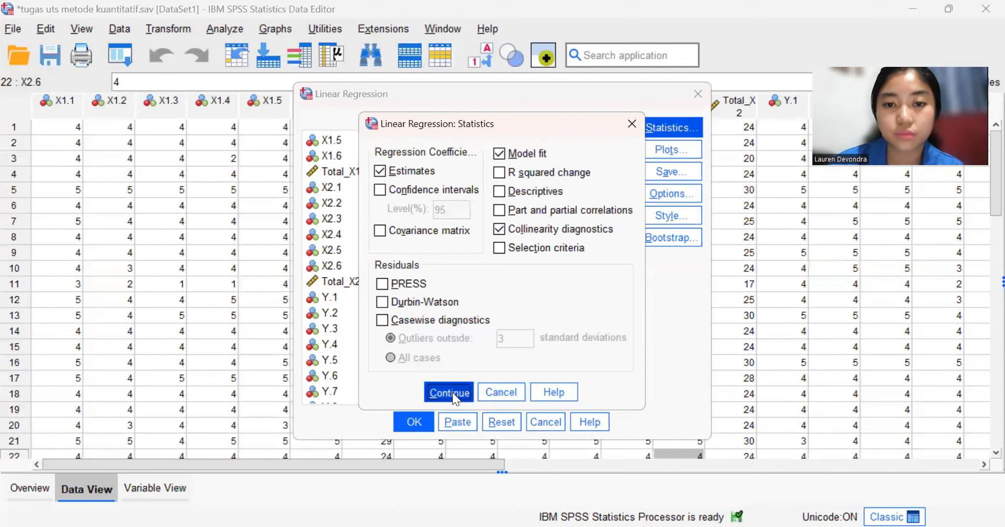
Add a regression scatterplot with *SRESID as Y and *ZPRED as X.
left_click(677, 152)
left_click(382, 243)
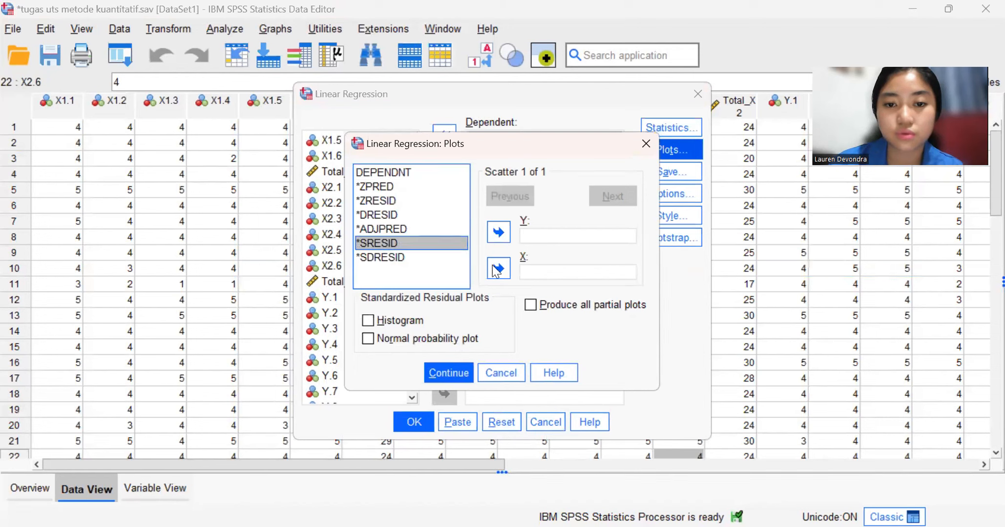
left_click(498, 234)
left_click(390, 188)
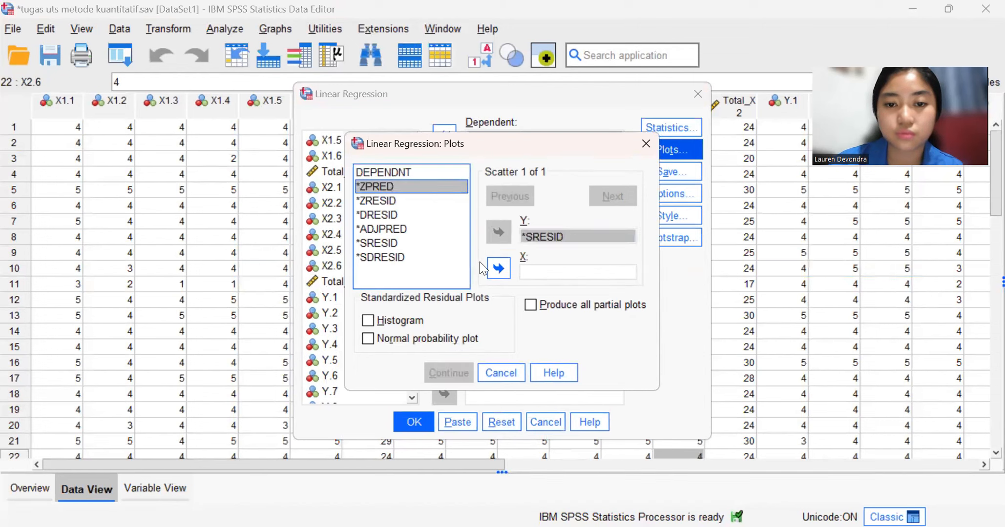
left_click(498, 268)
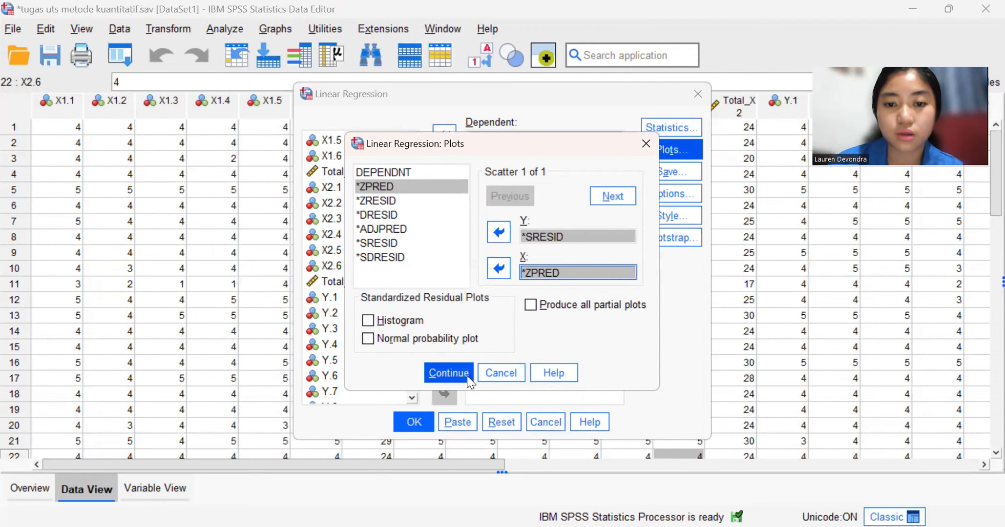
left_click(448, 373)
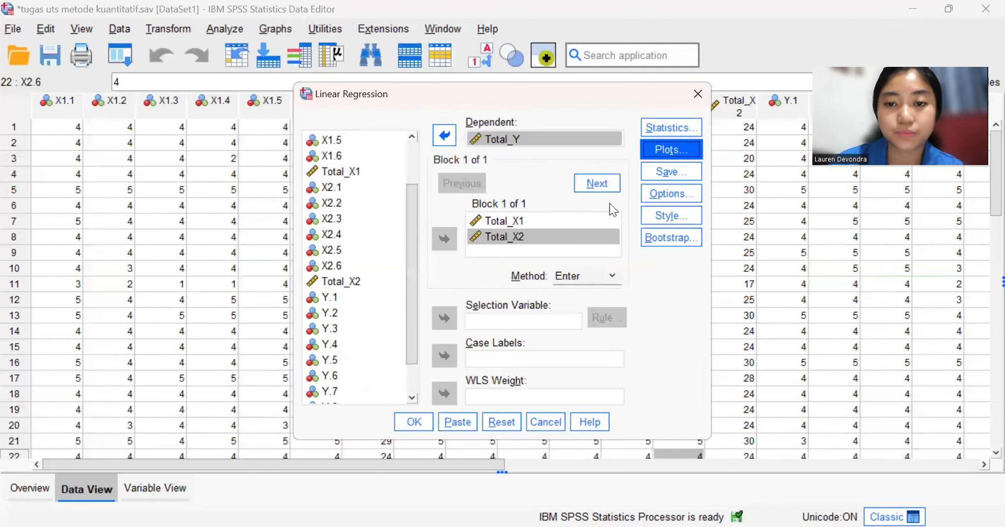
Save the unstandardized and studentized residuals as new variables and run the linear regression.
left_click(665, 179)
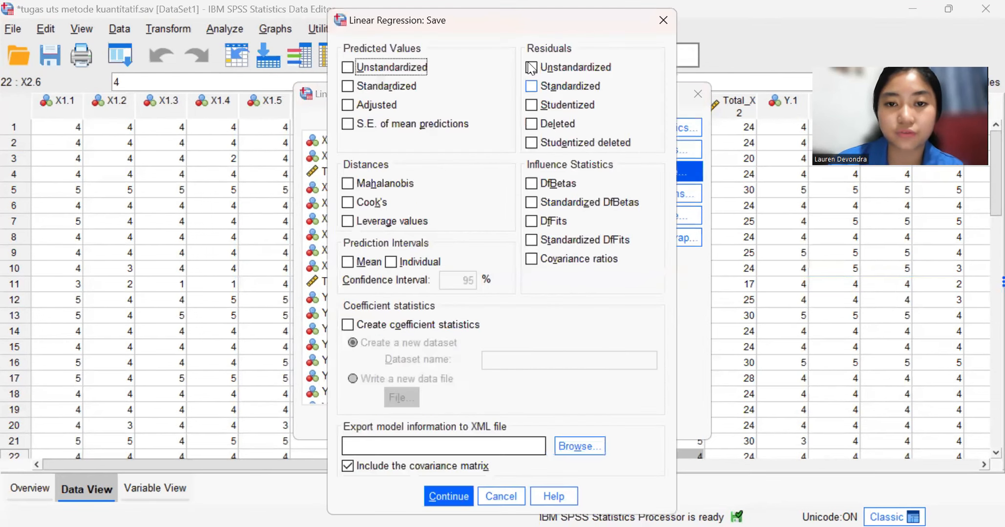
left_click(532, 67)
left_click(532, 104)
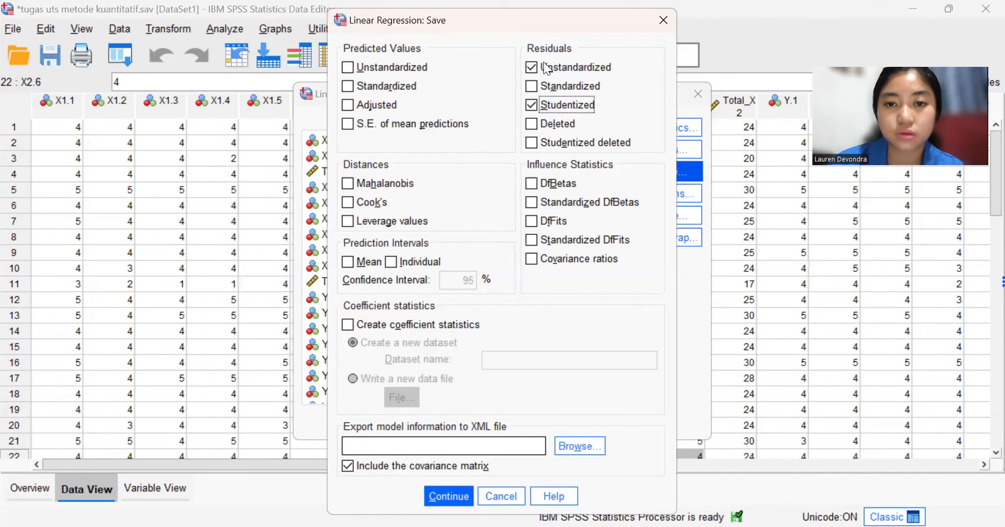
left_click(448, 496)
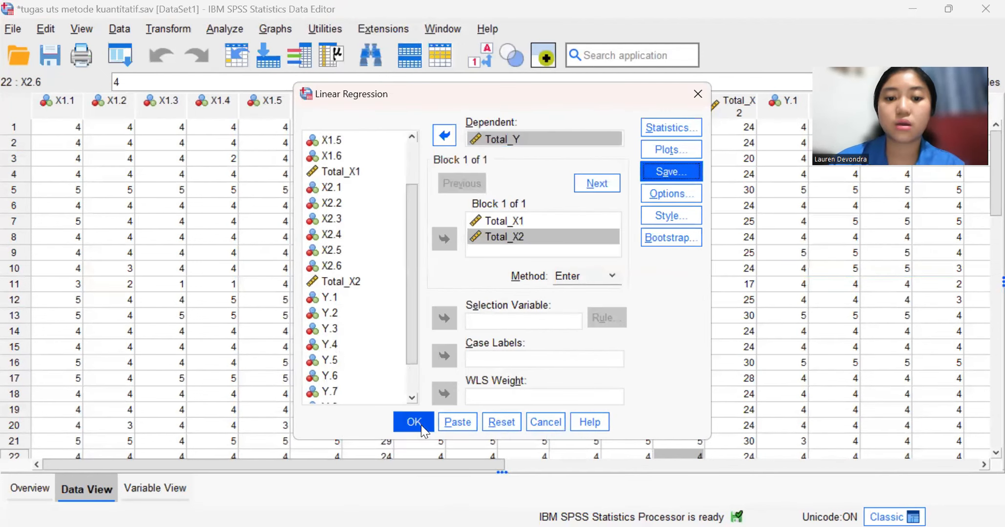
left_click(414, 423)
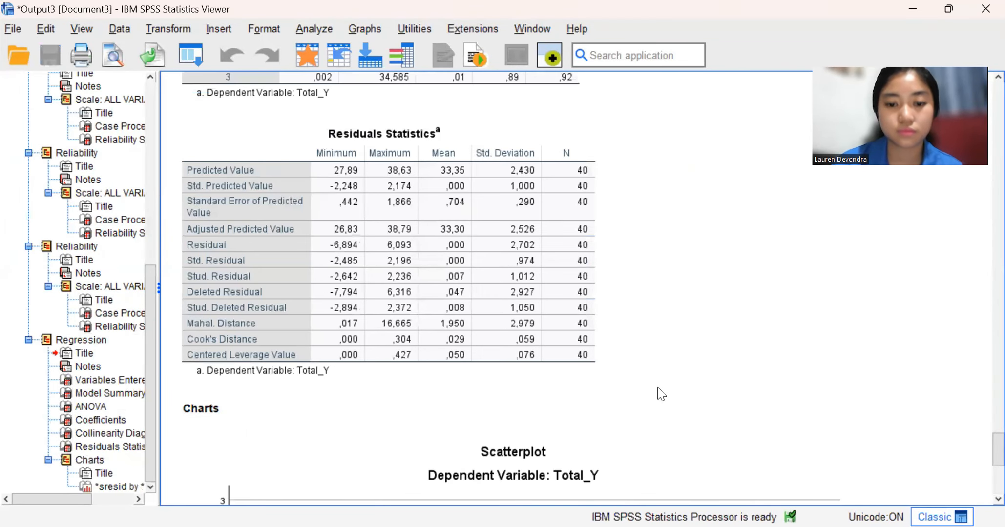
Examine the regression output's Model Summary, ANOVA and Coefficients tables, including the collinearity statistics.
scroll(698, 382, "up", 10)
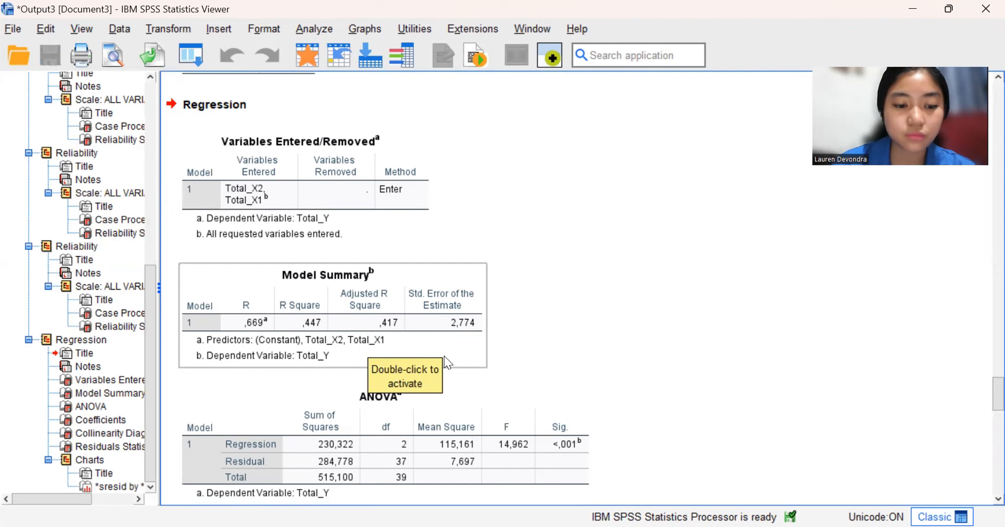
scroll(443, 369, "down", 3)
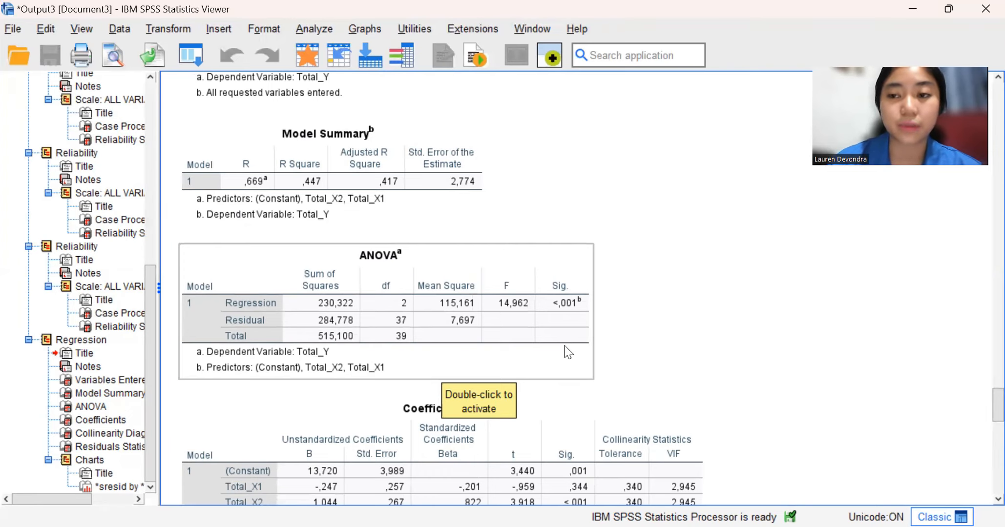
scroll(568, 351, "down", 5)
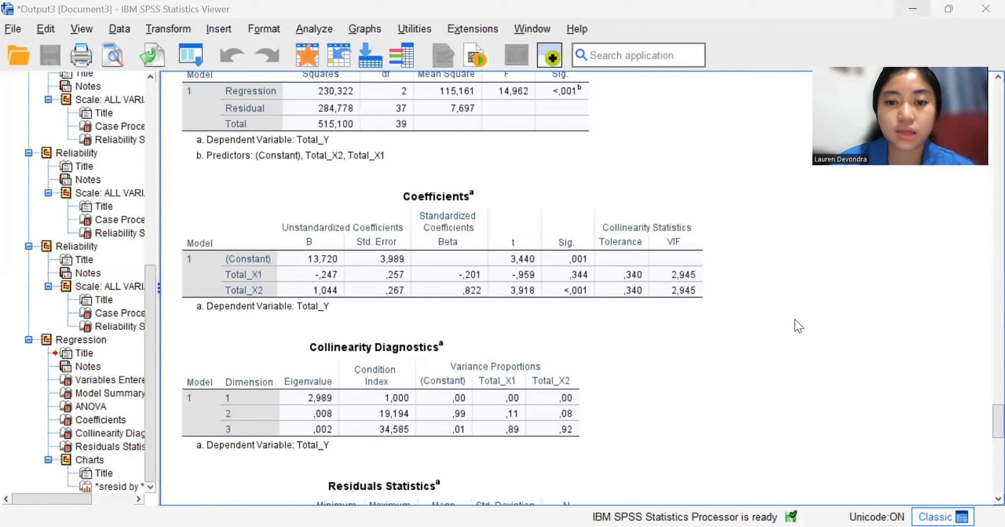
left_click(657, 264)
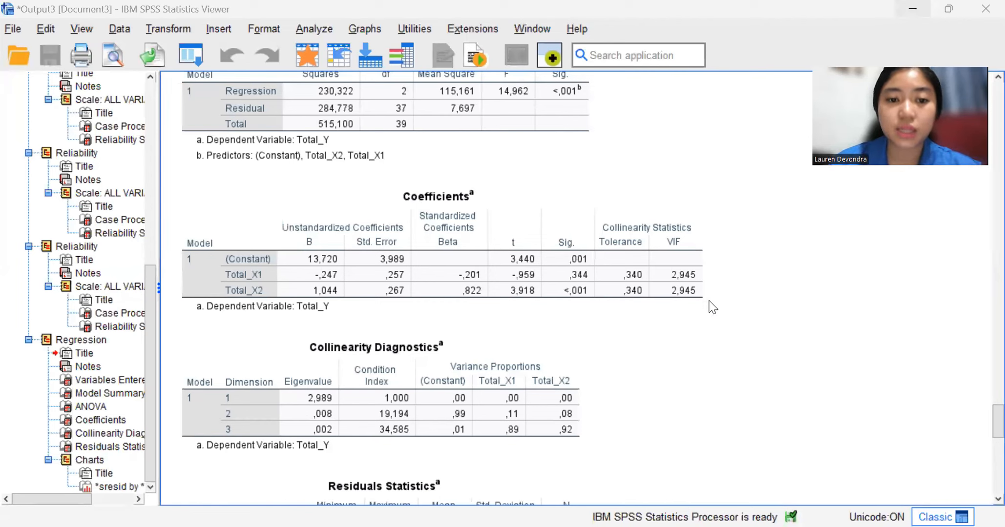